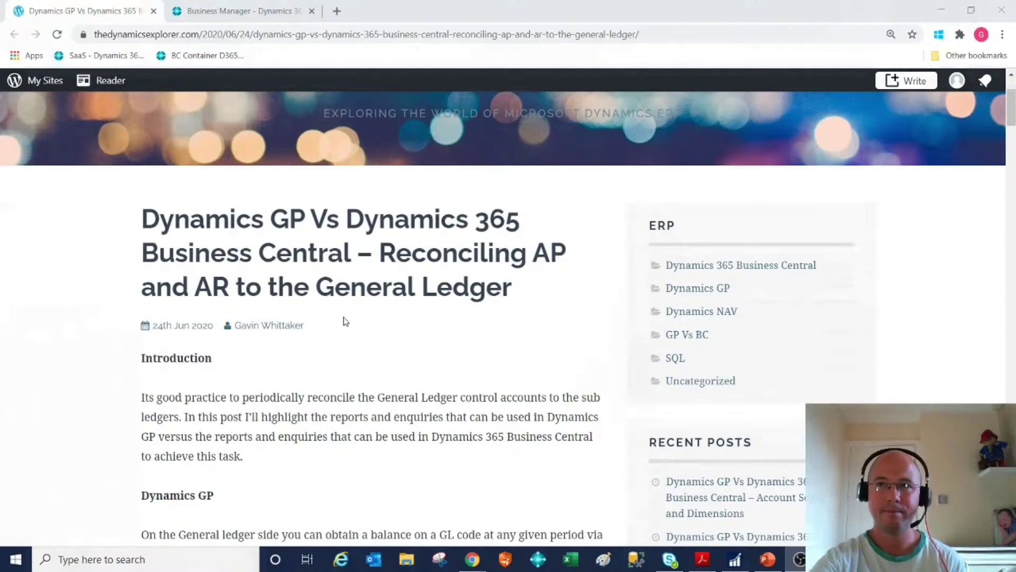
# Read the introduction and the start of the Dynamics GP section in the article on reconciling AP and AR to the general ledger.
pyautogui.scroll(-1, 279, 373)
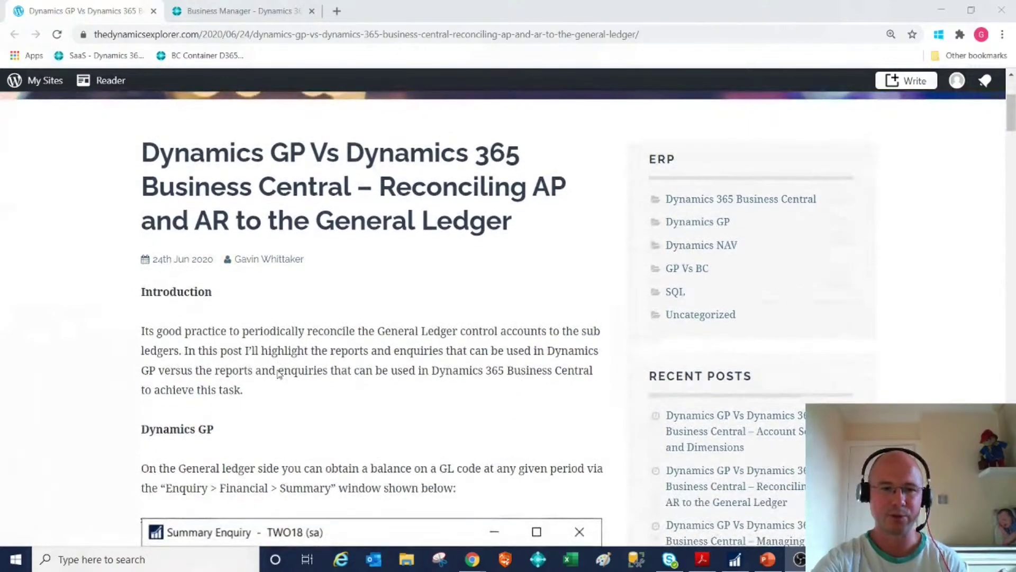
pyautogui.scroll(-2, 279, 368)
pyautogui.scroll(-1, 280, 365)
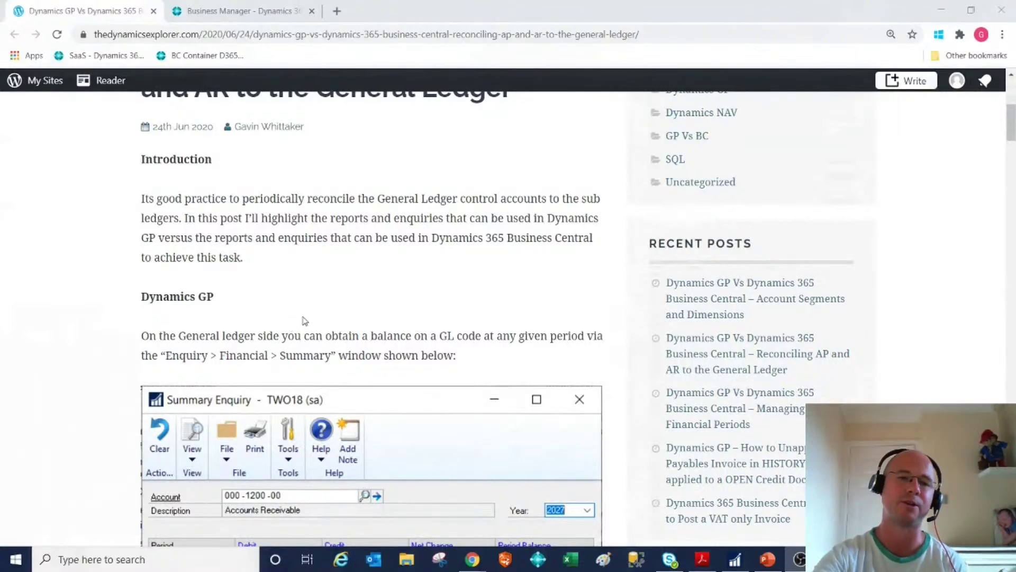
pyautogui.scroll(-2, 304, 312)
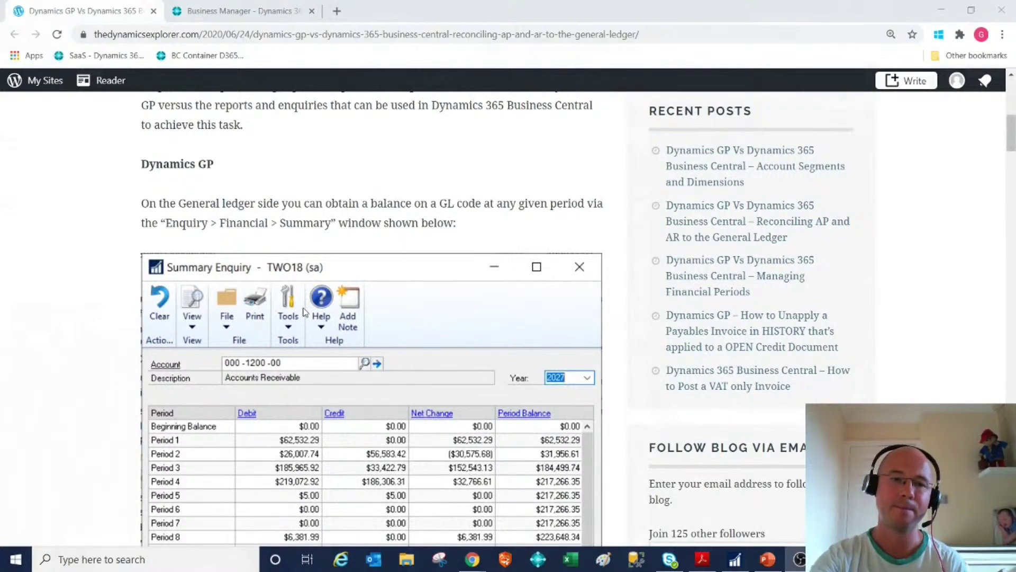
pyautogui.scroll(5, 305, 313)
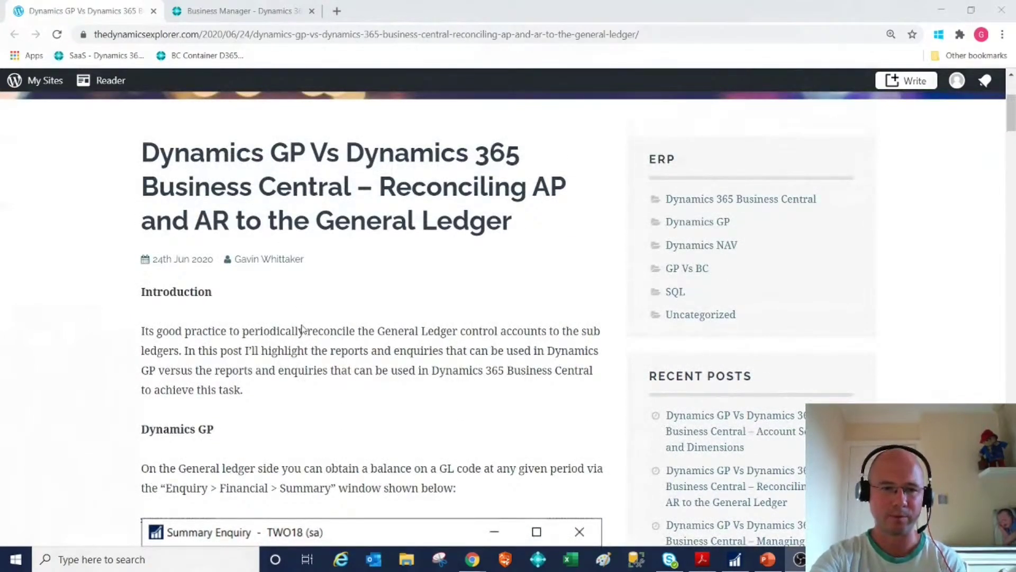
pyautogui.scroll(-1, 302, 335)
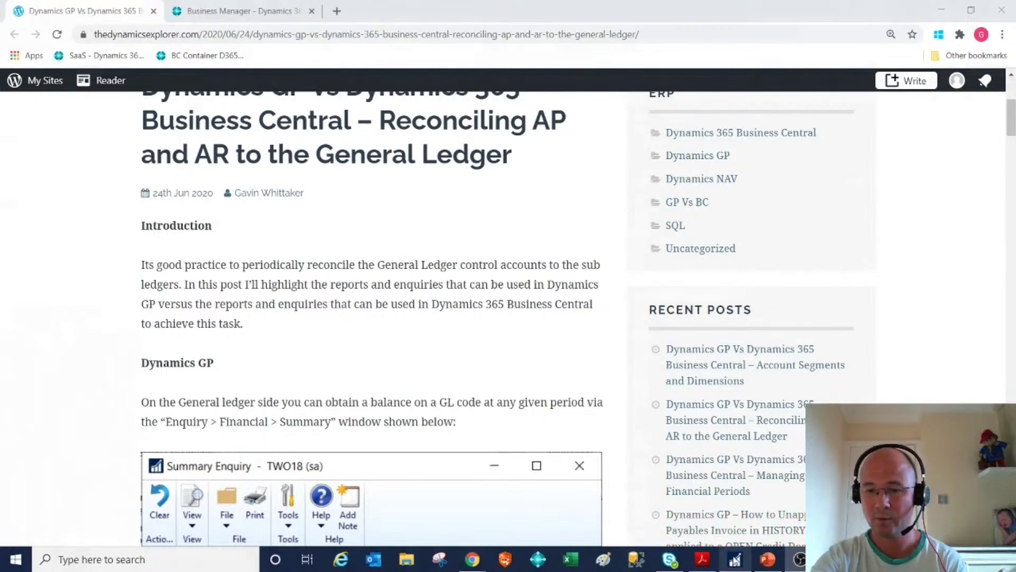
# Switch to Dynamics GP, open the financial Summary Enquiry for account 000-1200-00 and select the Period 4 line.
pyautogui.click(735, 560)
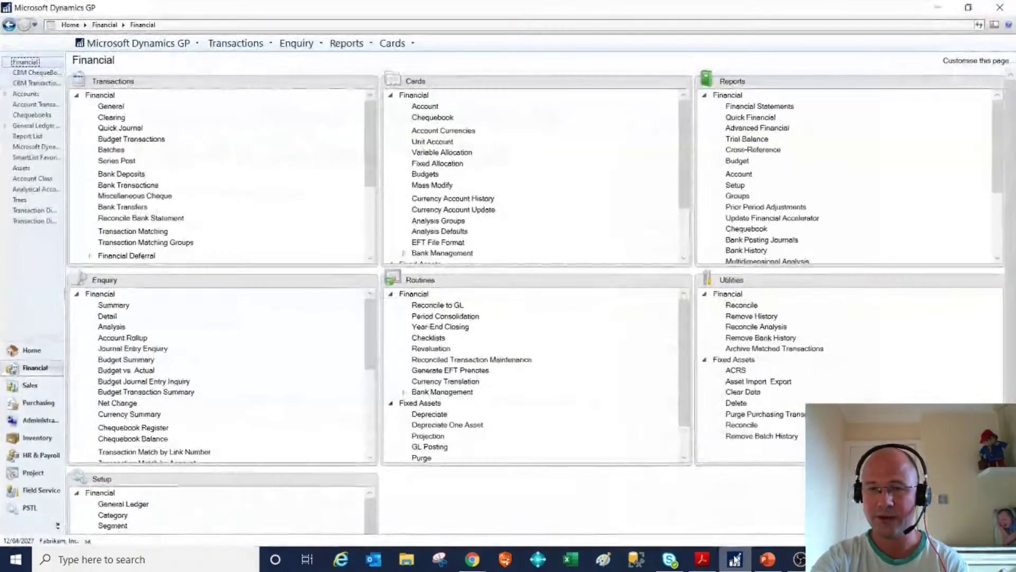
pyautogui.click(296, 43)
pyautogui.moveTo(351, 74)
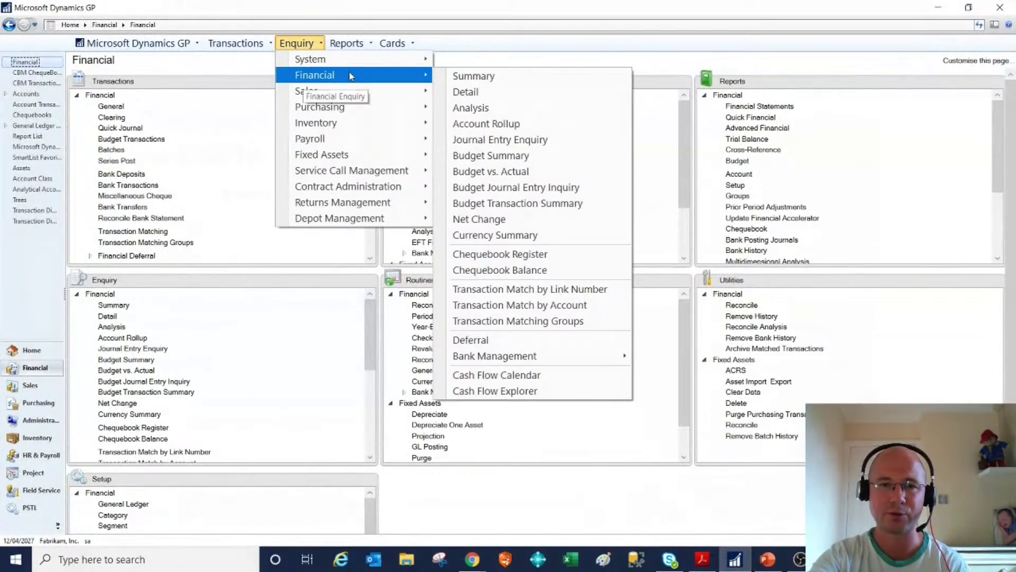
pyautogui.click(442, 78)
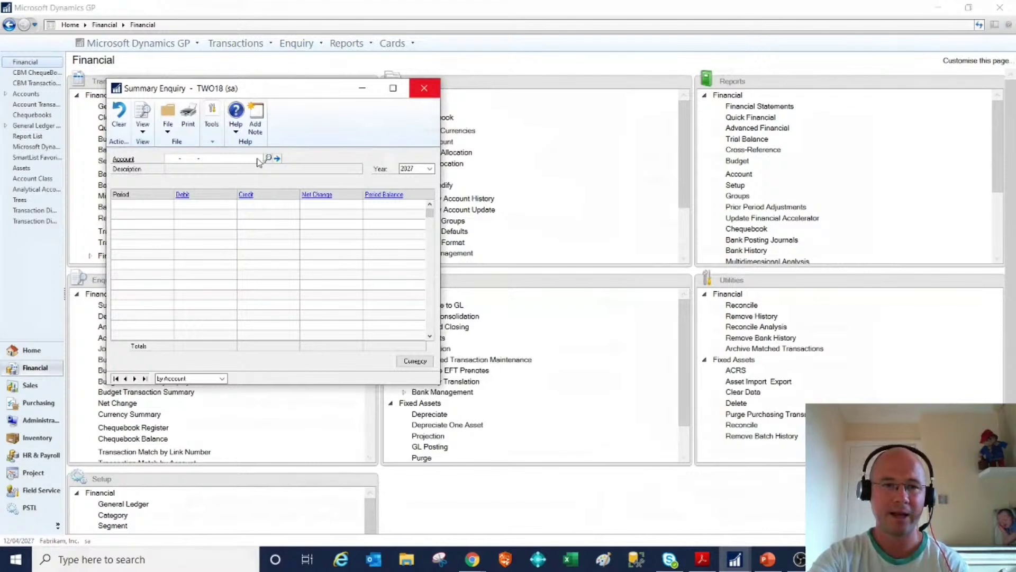
pyautogui.write('000 -')
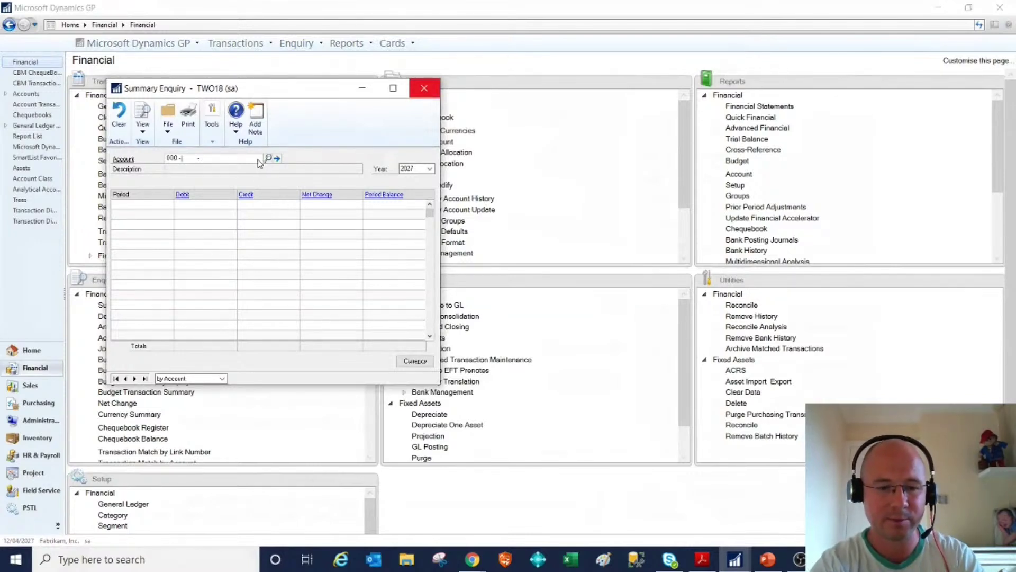
pyautogui.write('1200 -00')
pyautogui.press('Tab')
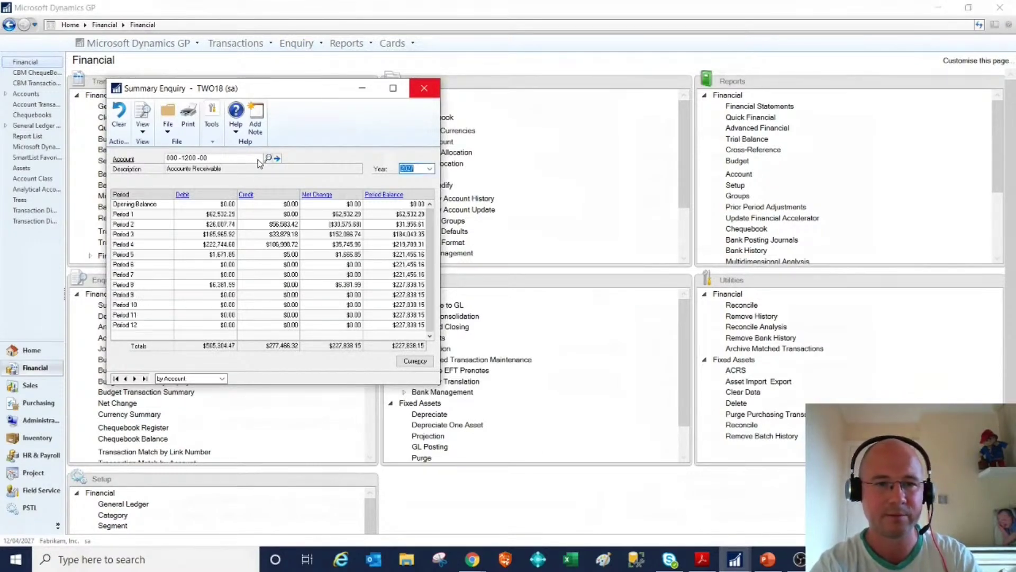
pyautogui.click(327, 245)
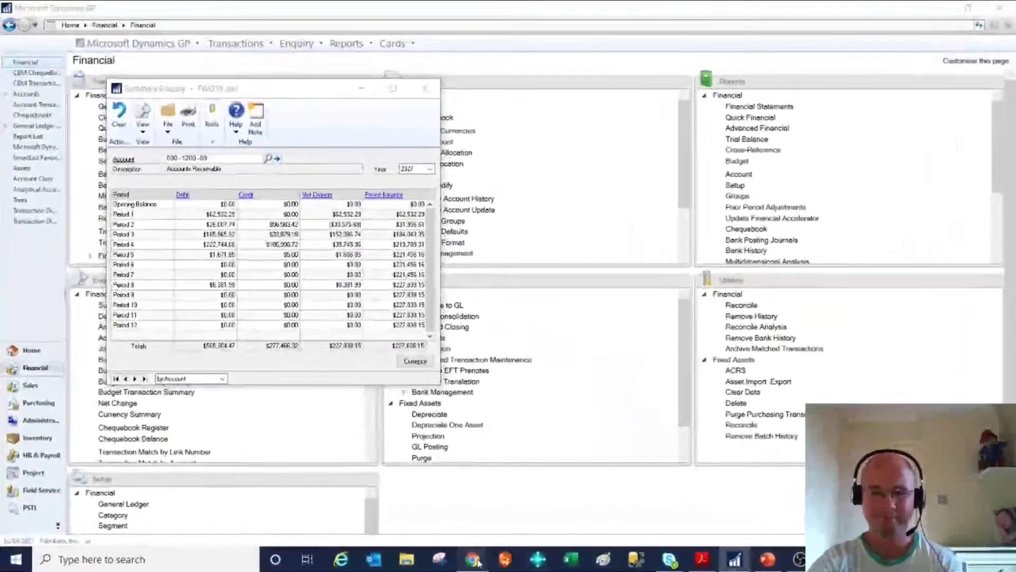
# Switch to Business Central in Chrome, open the Chart of Accounts and select the Accounts Receivable account 40400.
pyautogui.moveTo(476, 561)
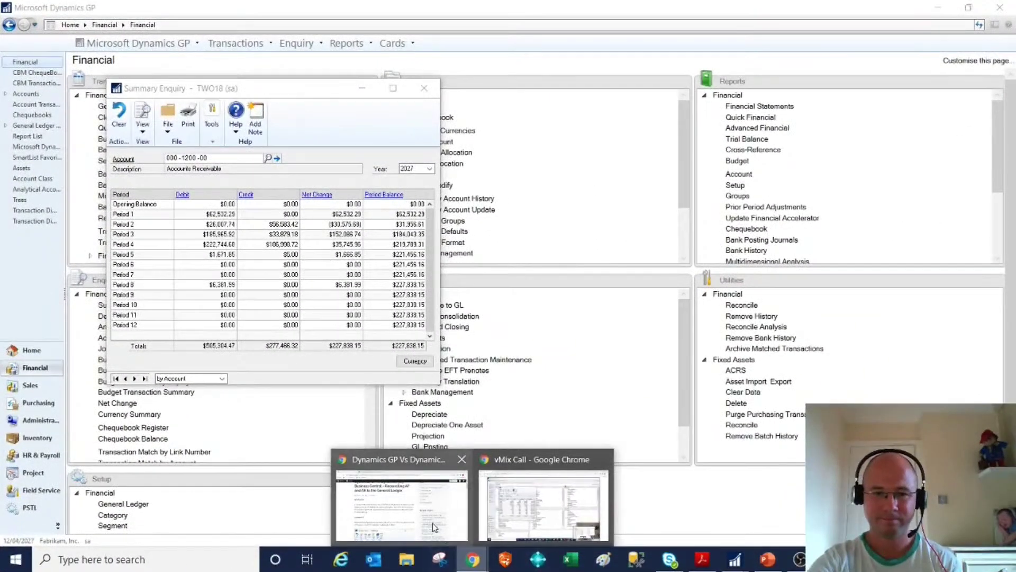
pyautogui.click(401, 498)
pyautogui.click(267, 19)
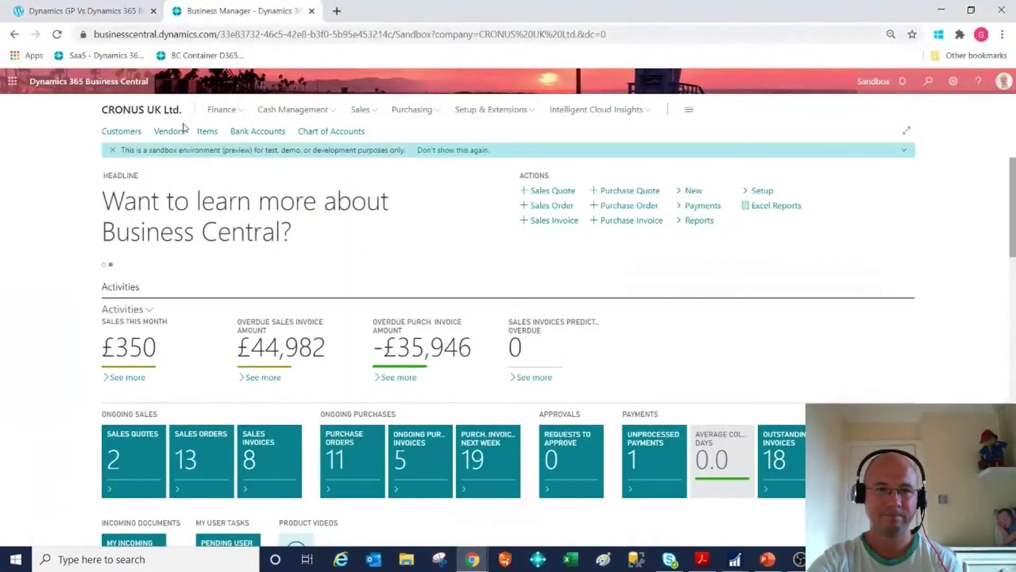
pyautogui.click(221, 109)
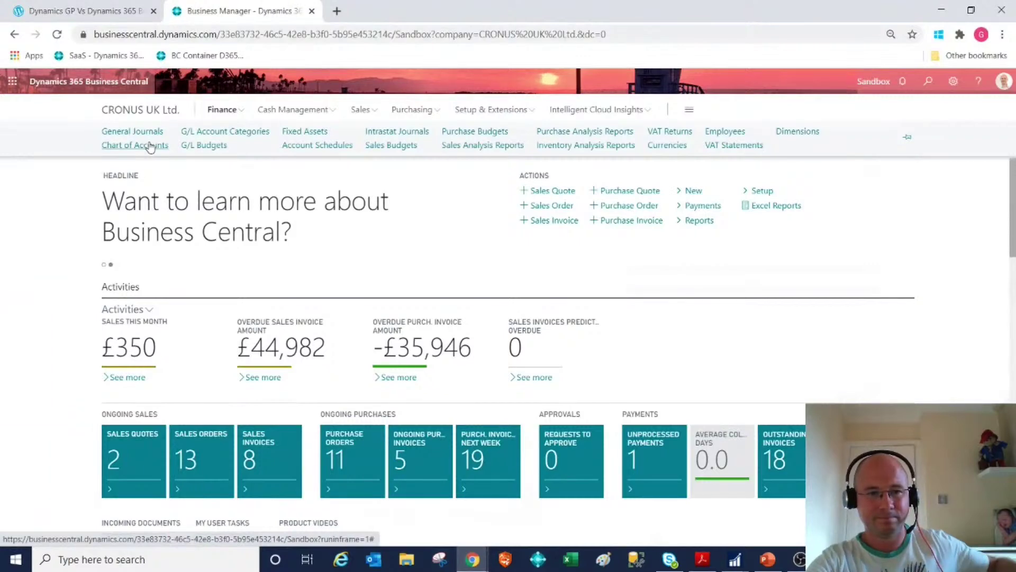
pyautogui.click(142, 145)
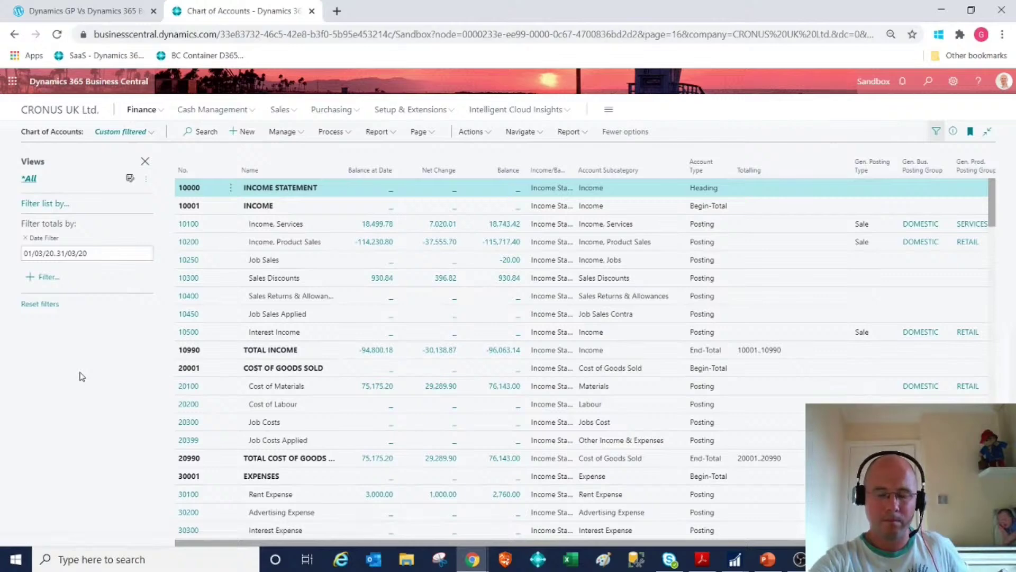
pyautogui.scroll(-3, 325, 313)
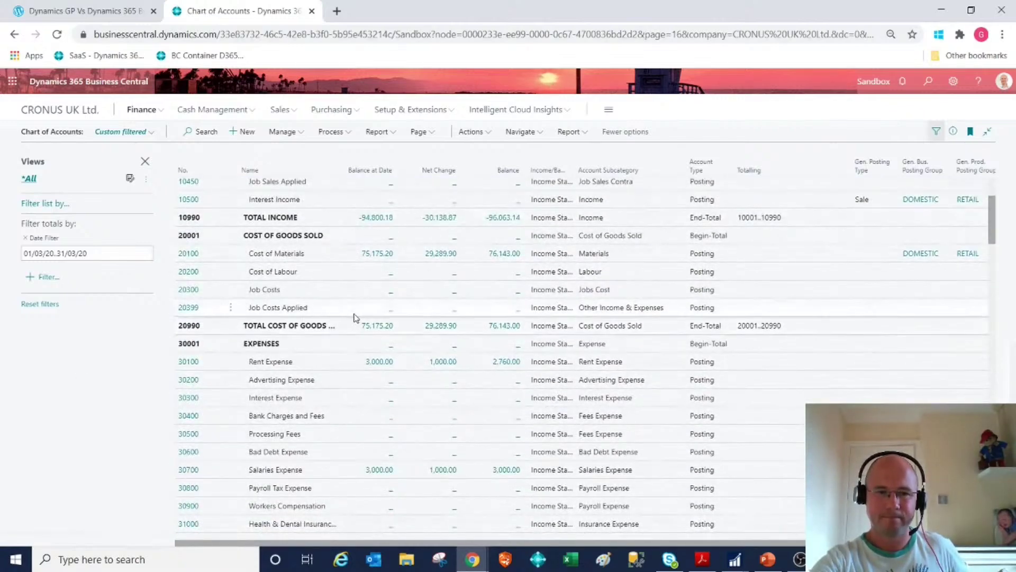
pyautogui.scroll(-10, 354, 317)
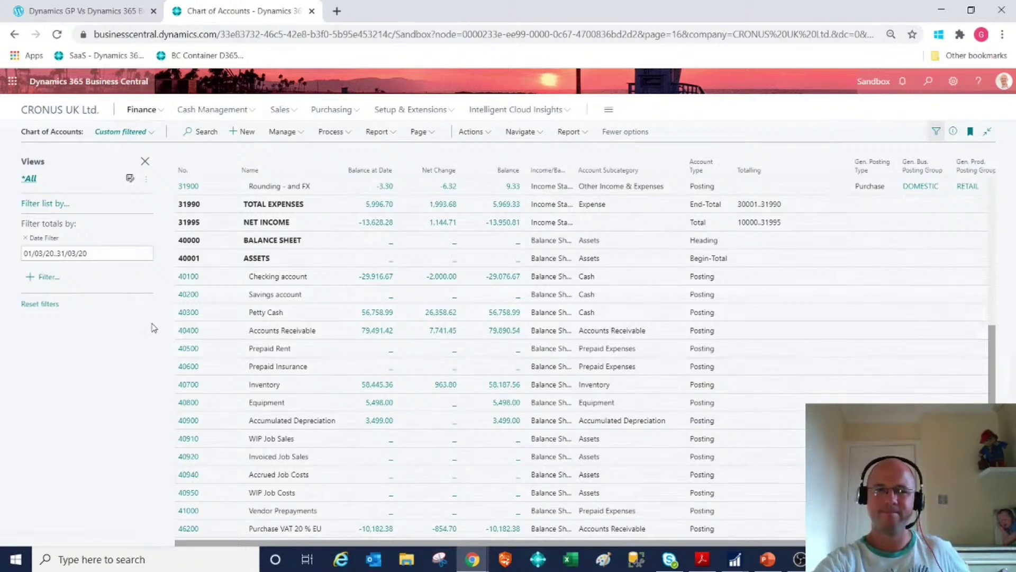
pyautogui.click(275, 335)
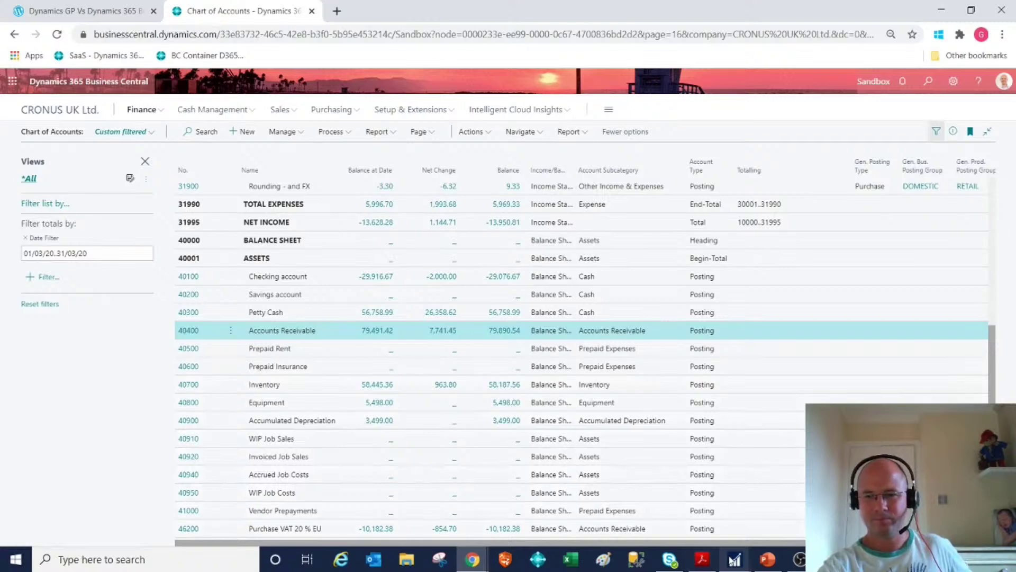
# Bring up the Dynamics GP Summary Enquiry, drill into the Period 4 detail for Accounts Receivable, and minimise both enquiry windows.
pyautogui.moveTo(735, 560)
pyautogui.click(783, 498)
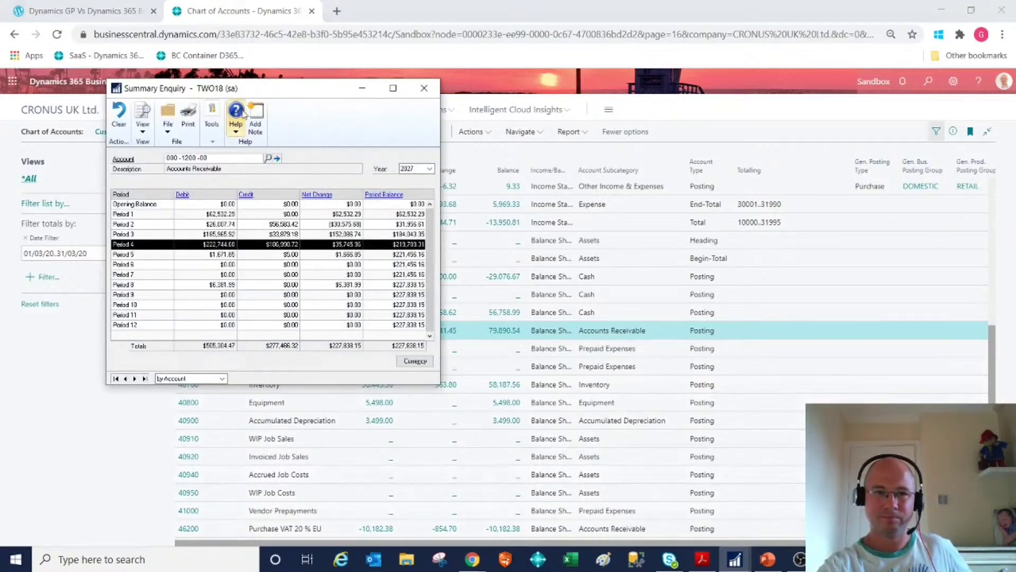
pyautogui.moveTo(248, 88); pyautogui.dragTo(617, 150)
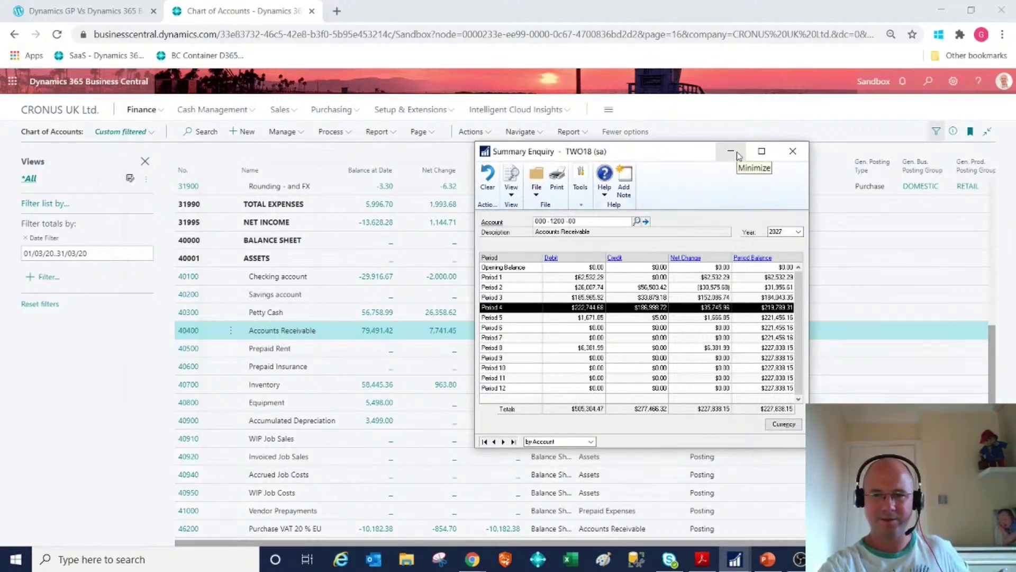
pyautogui.click(748, 260)
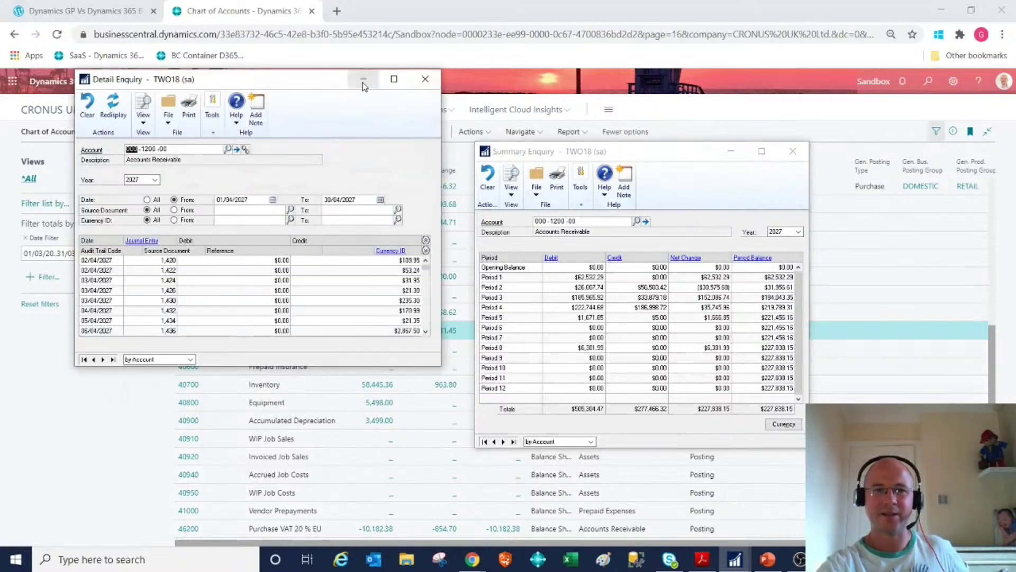
pyautogui.click(363, 80)
pyautogui.click(731, 151)
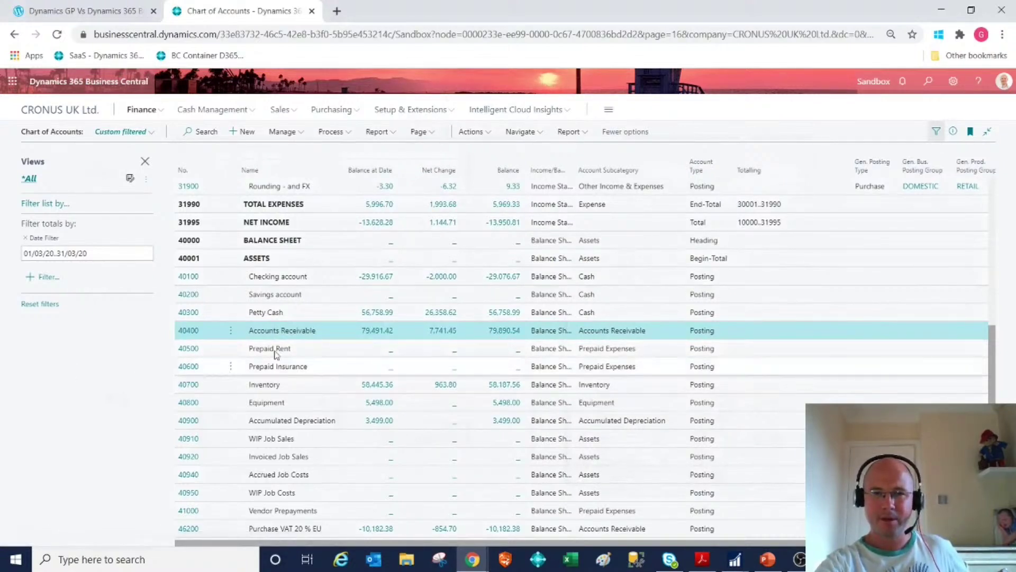
# Open the G/L Account Balance for Accounts Receivable in Business Central and examine the monthly lines for 2020.
pyautogui.click(531, 137)
pyautogui.moveTo(509, 175)
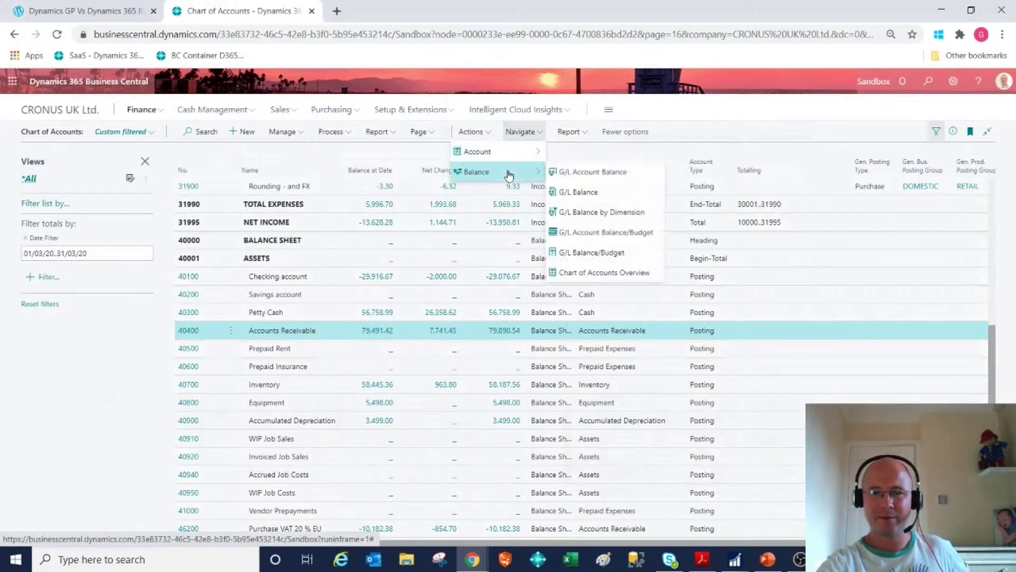
pyautogui.click(580, 174)
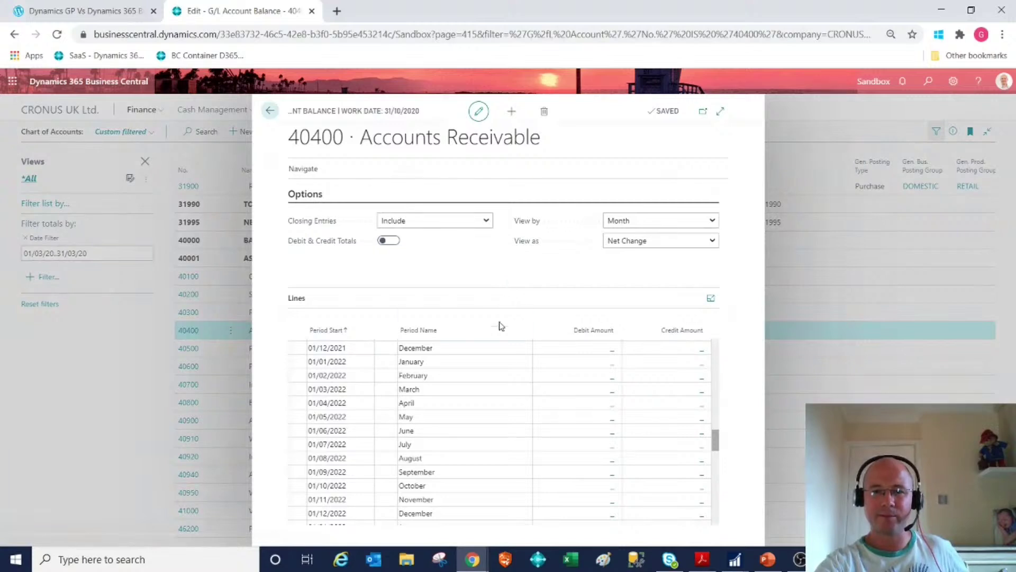
pyautogui.scroll(8, 501, 415)
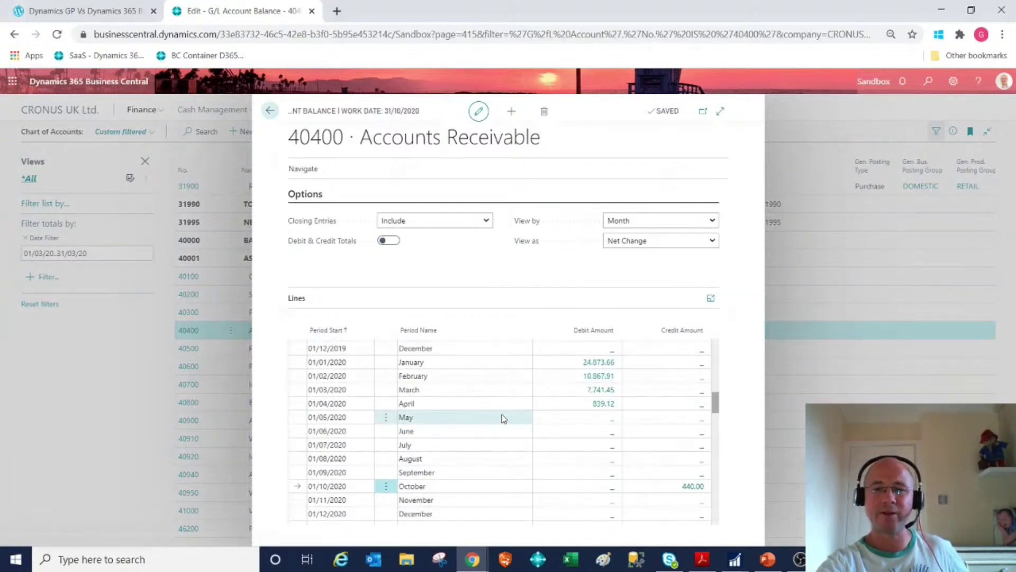
pyautogui.scroll(3, 503, 417)
pyautogui.scroll(-3, 503, 415)
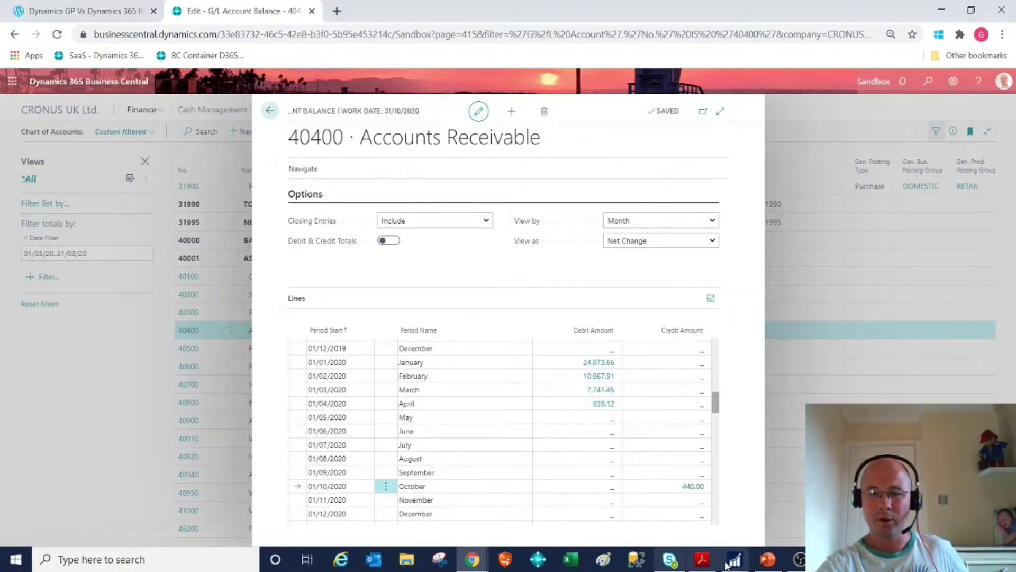
# Show the Dynamics GP Summary Enquiry beside the Business Central monthly lines and compare the two layouts.
pyautogui.moveTo(731, 562)
pyautogui.click(768, 500)
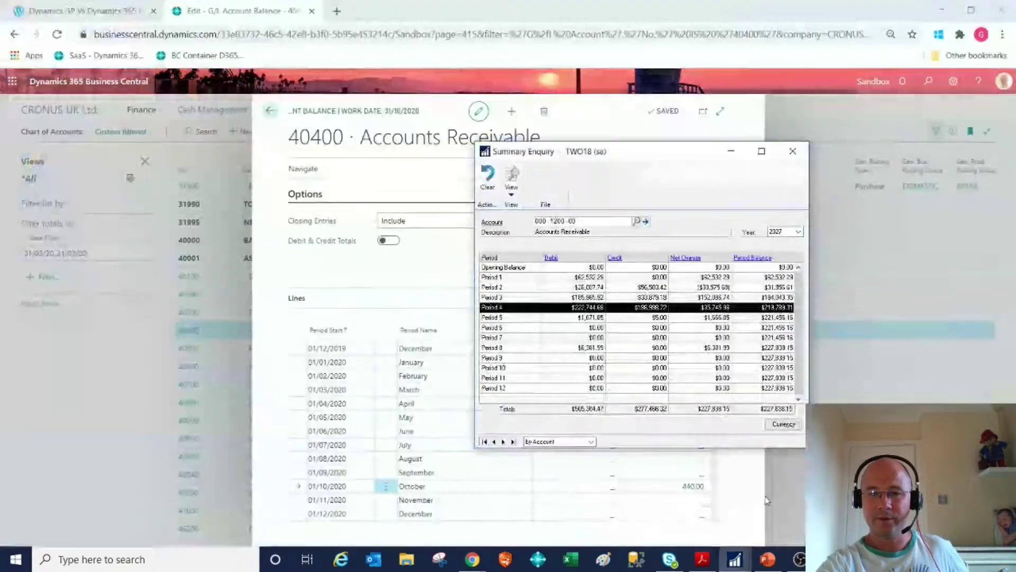
pyautogui.moveTo(617, 155); pyautogui.dragTo(813, 104)
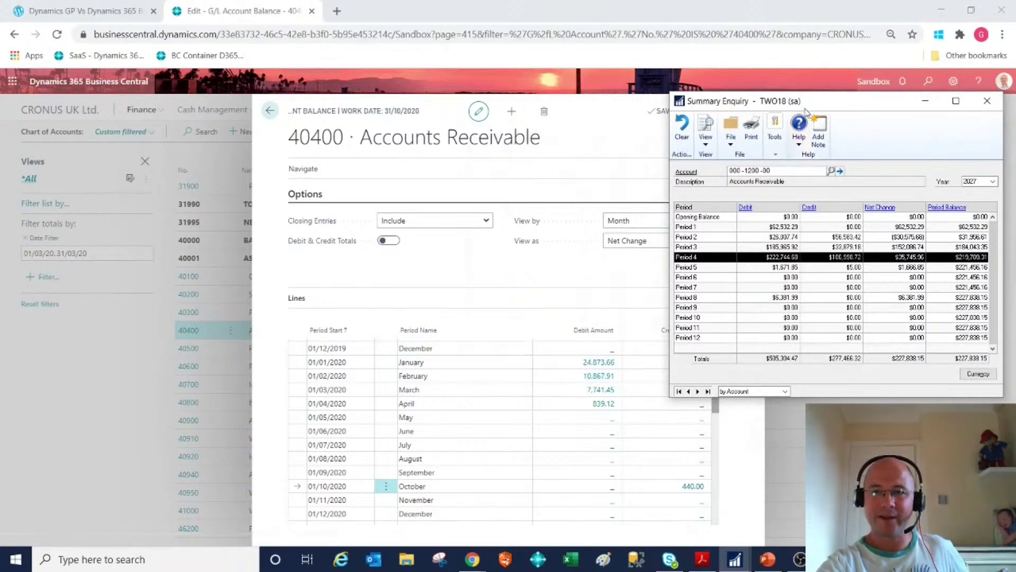
pyautogui.moveTo(804, 108); pyautogui.dragTo(856, 196)
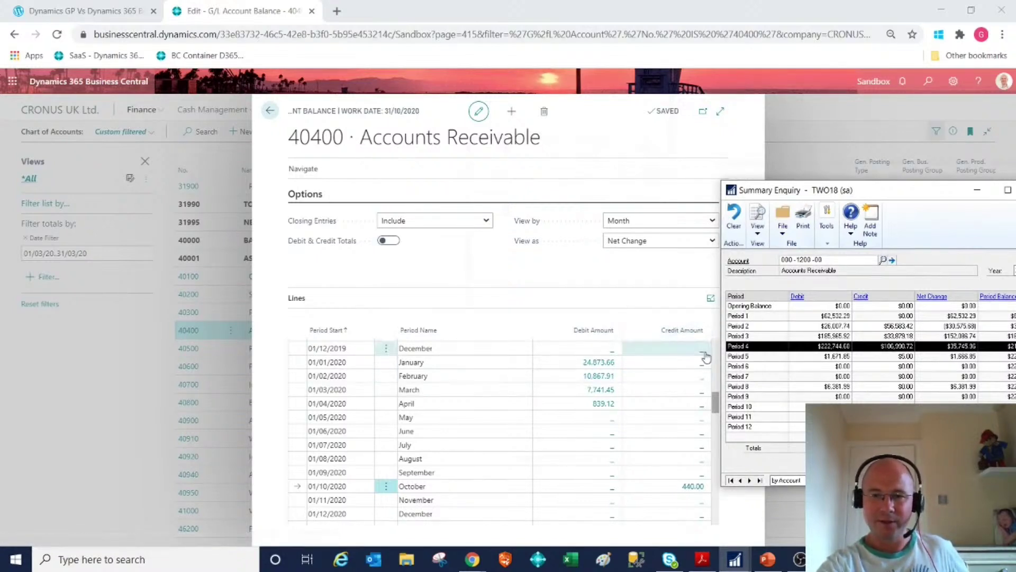
# View the monthly lines as Balance at Date, return them to Net Change, and keep the view by Month.
pyautogui.click(635, 242)
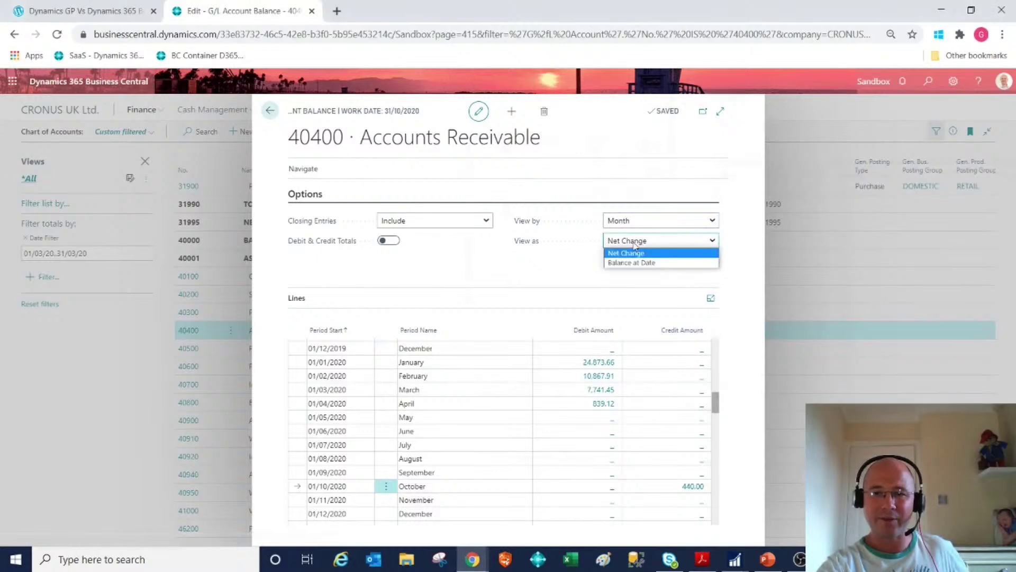
pyautogui.click(635, 262)
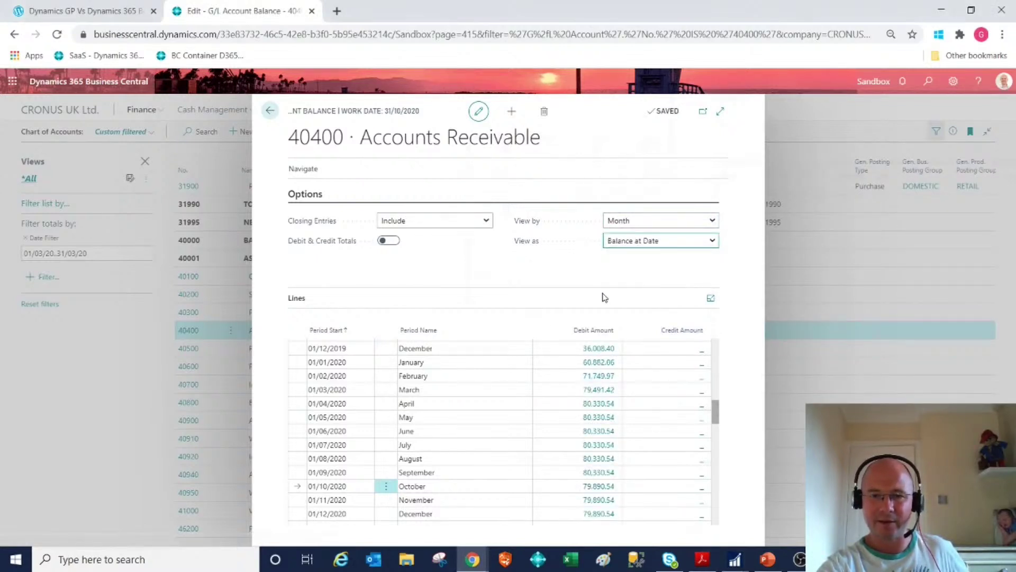
pyautogui.click(630, 244)
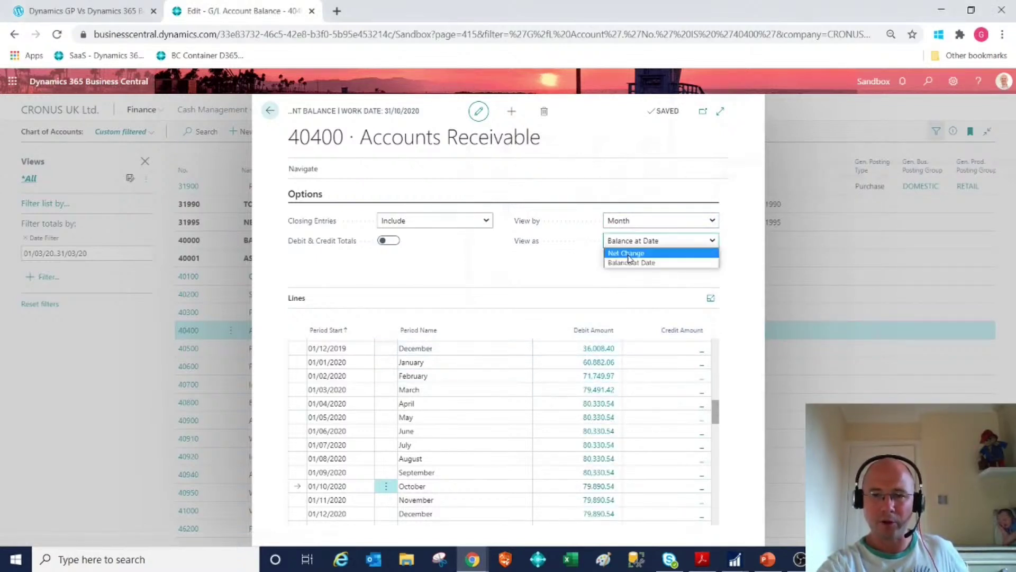
pyautogui.click(628, 254)
pyautogui.click(637, 221)
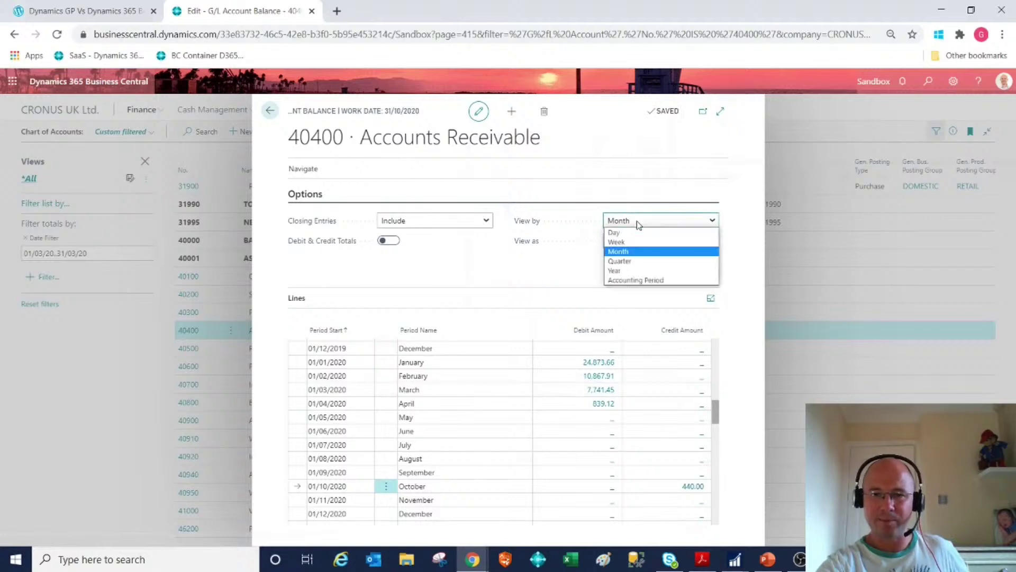
pyautogui.click(635, 251)
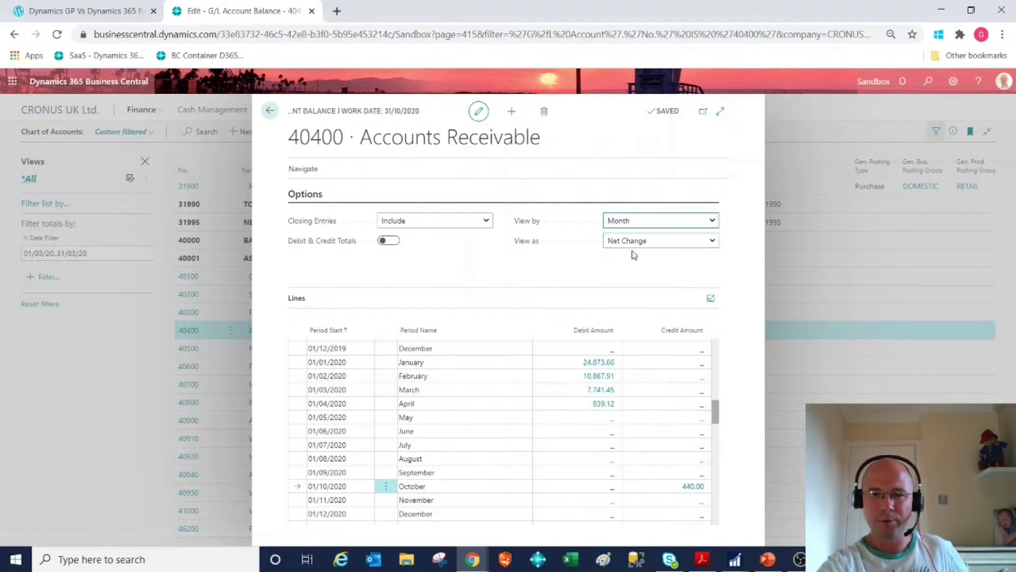
# Show the Dynamics GP Summary Enquiry beside the monthly lines, minimise it, and close the G/L Account Balance page.
pyautogui.moveTo(735, 559)
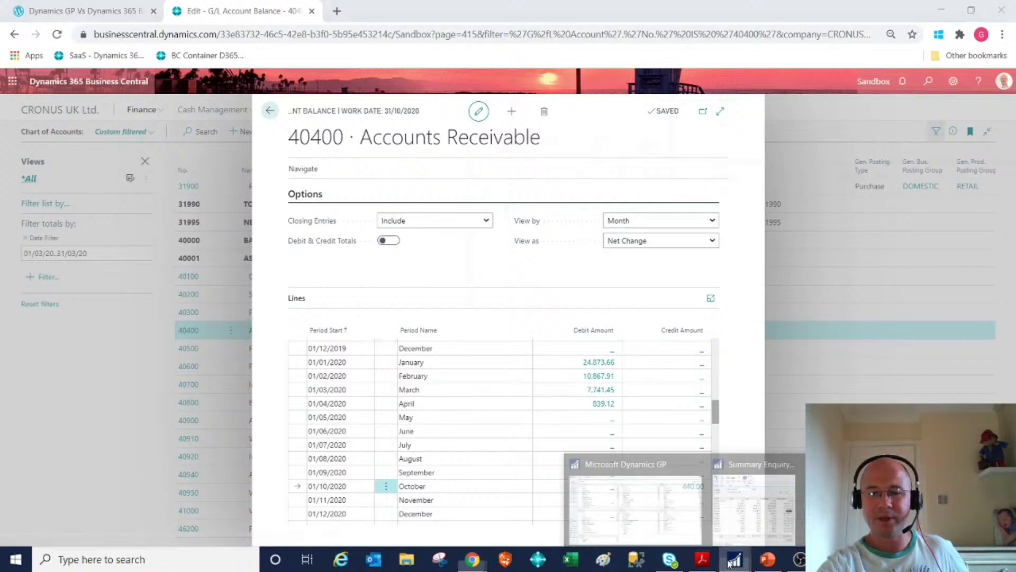
pyautogui.click(787, 522)
pyautogui.moveTo(813, 189); pyautogui.dragTo(644, 128)
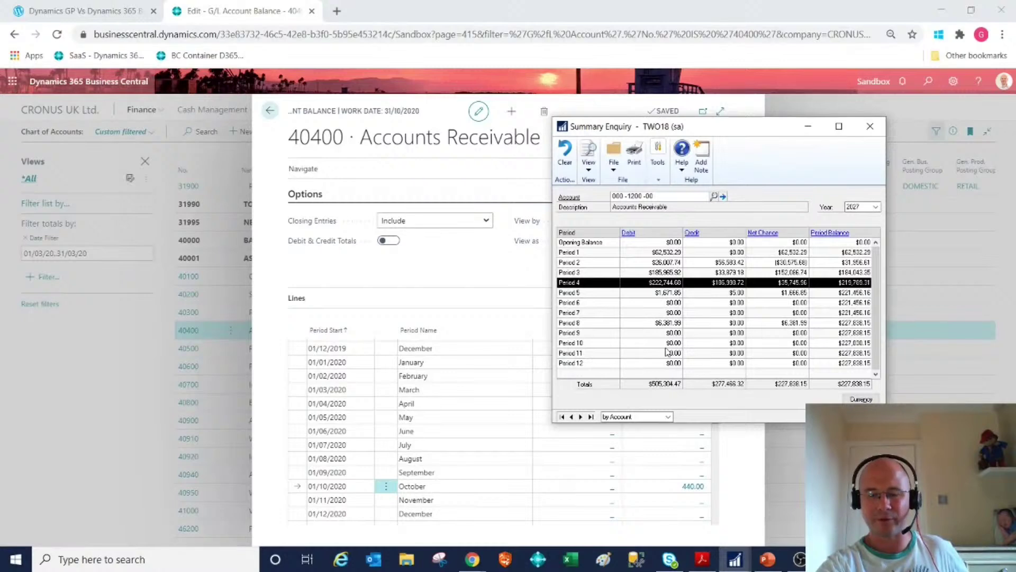
pyautogui.click(807, 127)
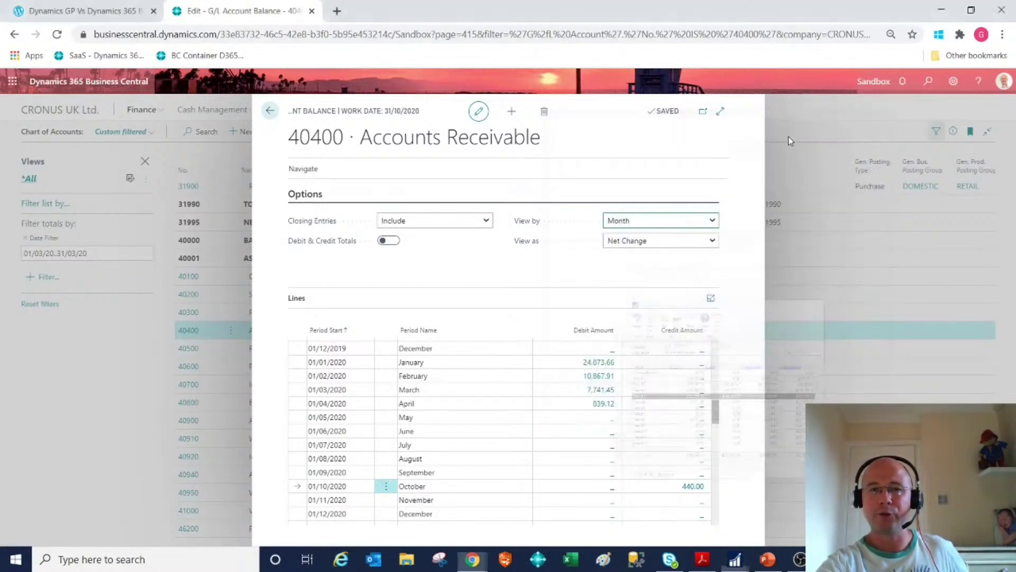
pyautogui.click(270, 111)
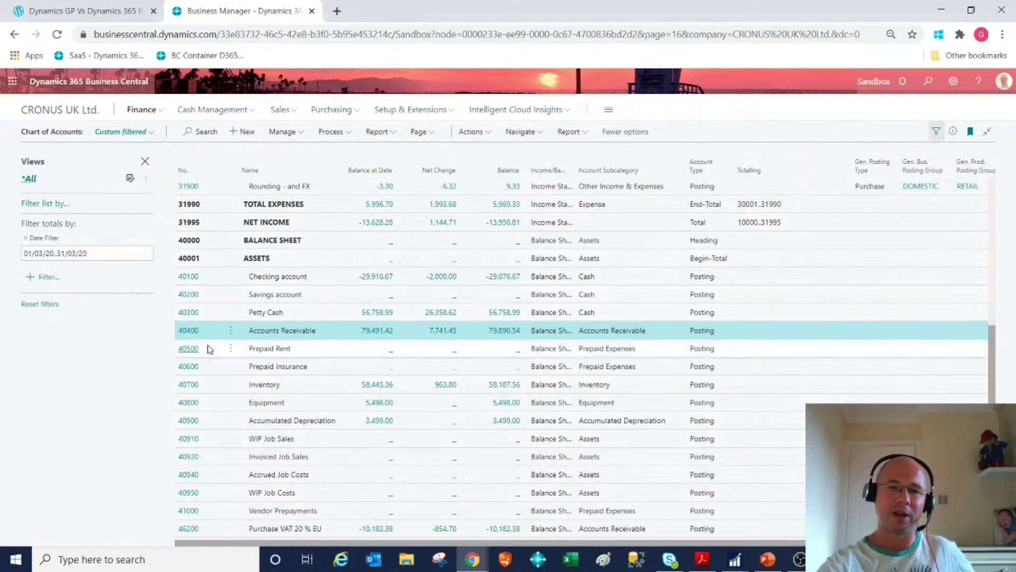
# Drill into the general ledger entries behind the Accounts Receivable balance, look through them, and return to the Chart of Accounts.
pyautogui.click(503, 333)
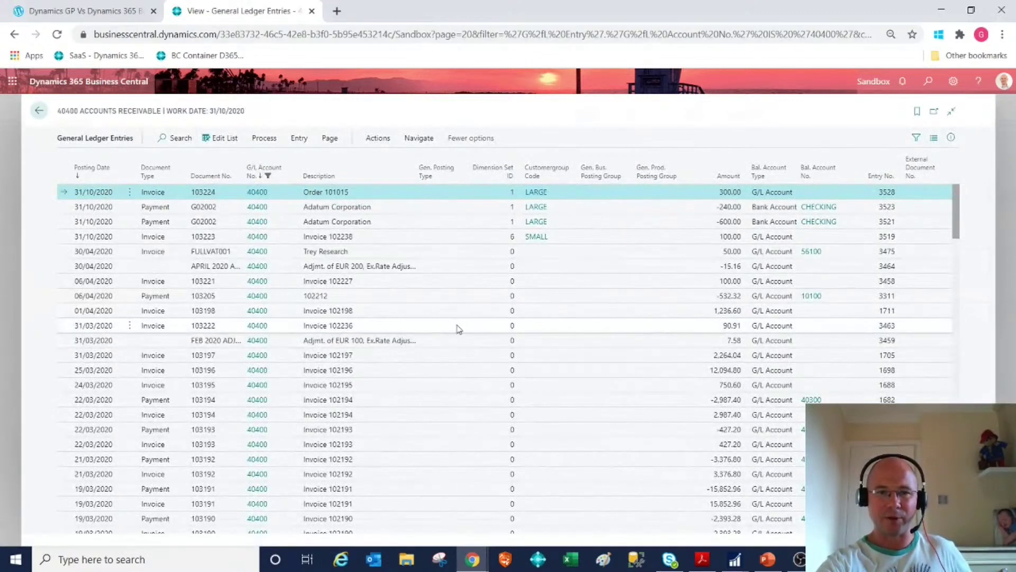
pyautogui.scroll(-3, 460, 386)
pyautogui.scroll(3, 461, 386)
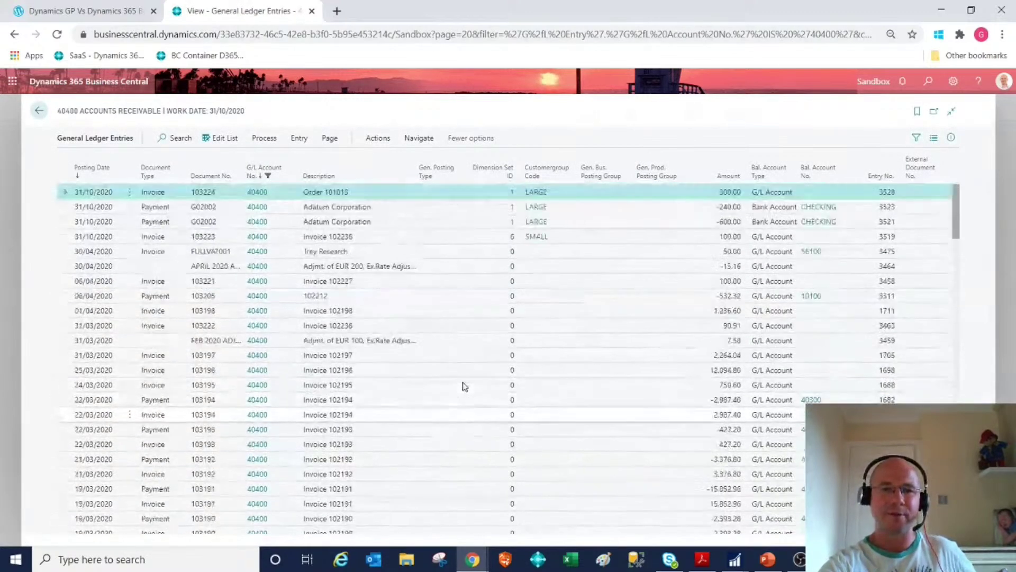
pyautogui.click(41, 112)
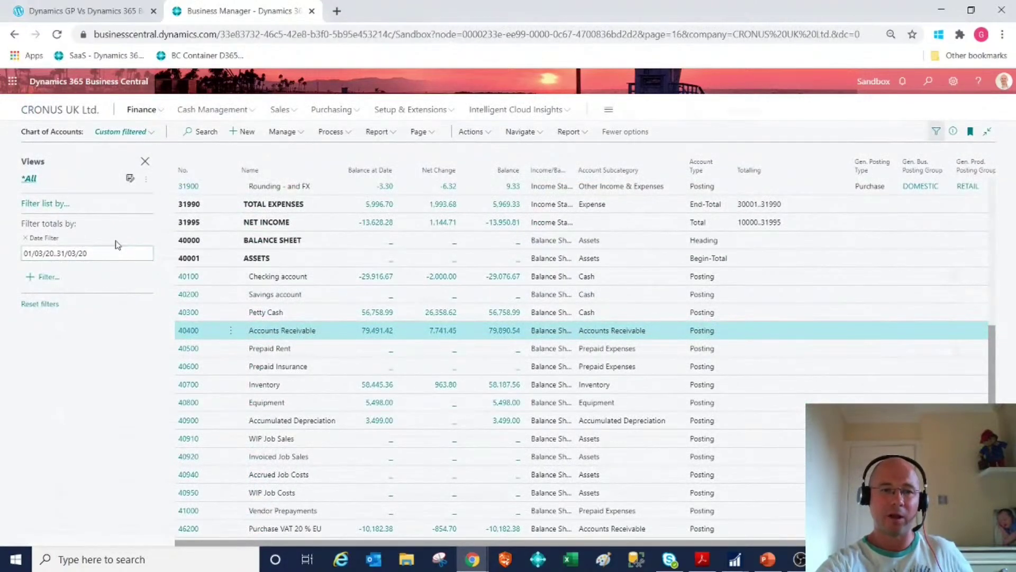
# Set the Chart of Accounts totals Date Filter to 01/03/20..07/03/20.
pyautogui.moveTo(119, 253); pyautogui.dragTo(7, 248)
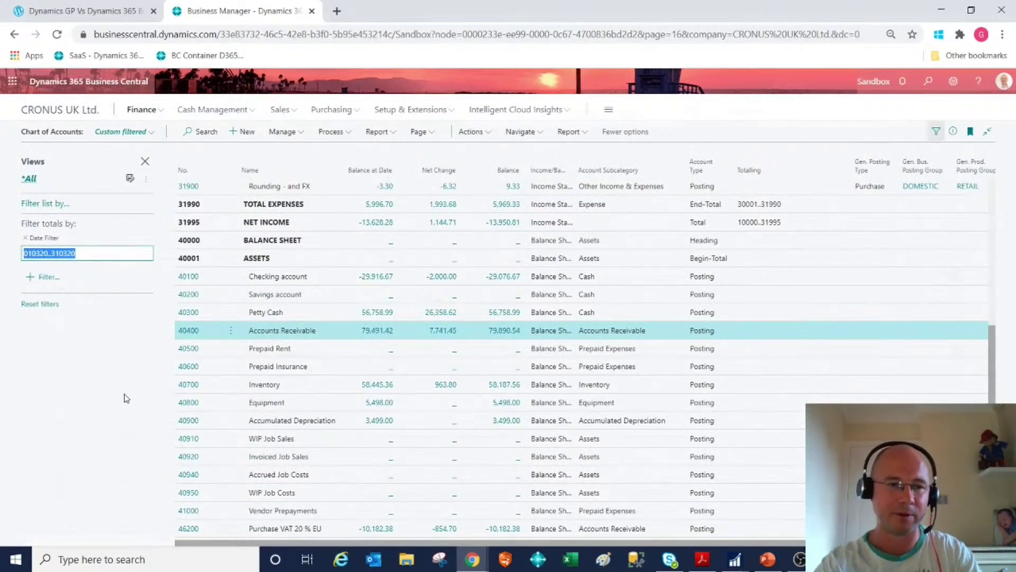
pyautogui.write('01')
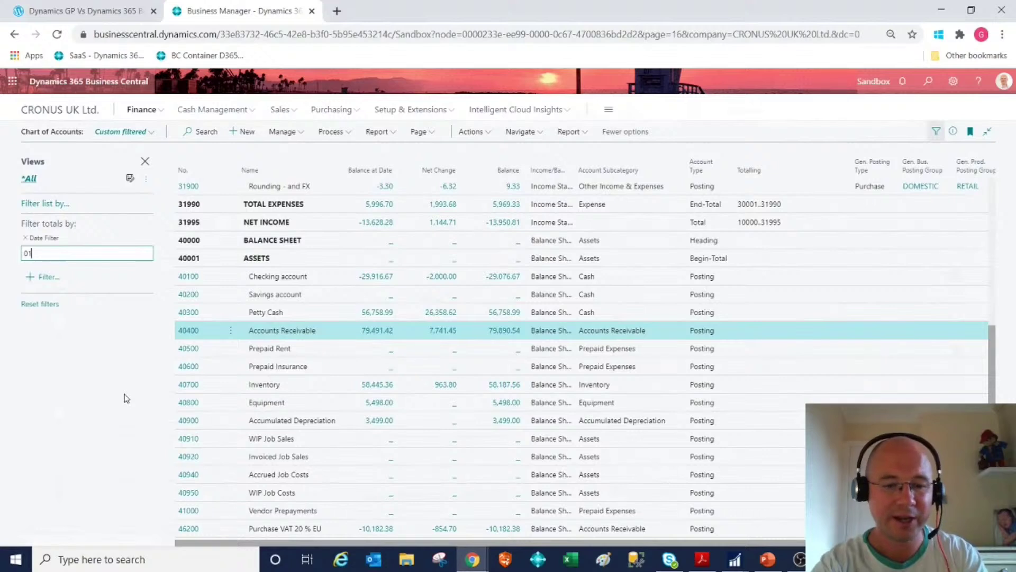
pyautogui.write('0320.')
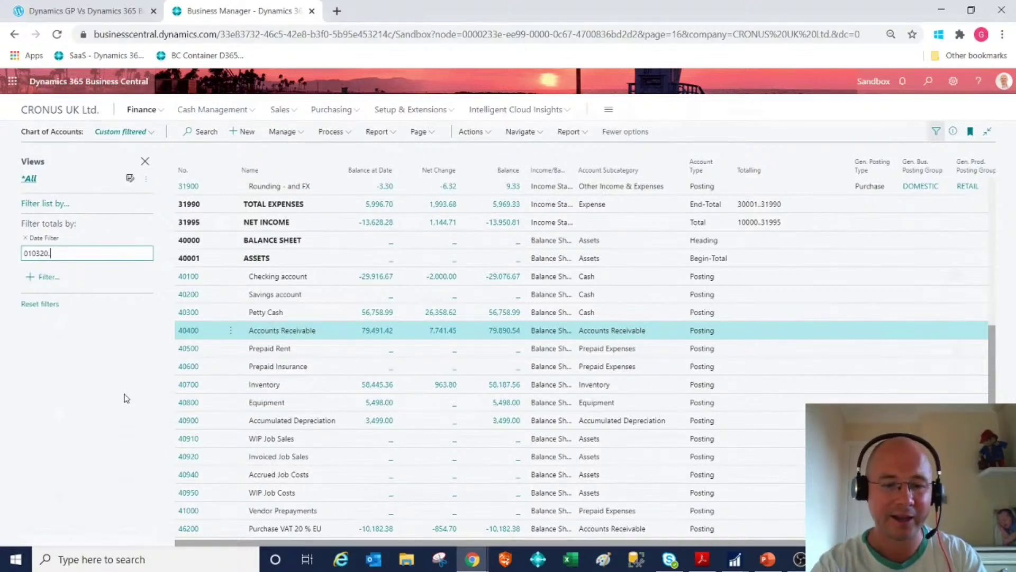
pyautogui.write('.070320')
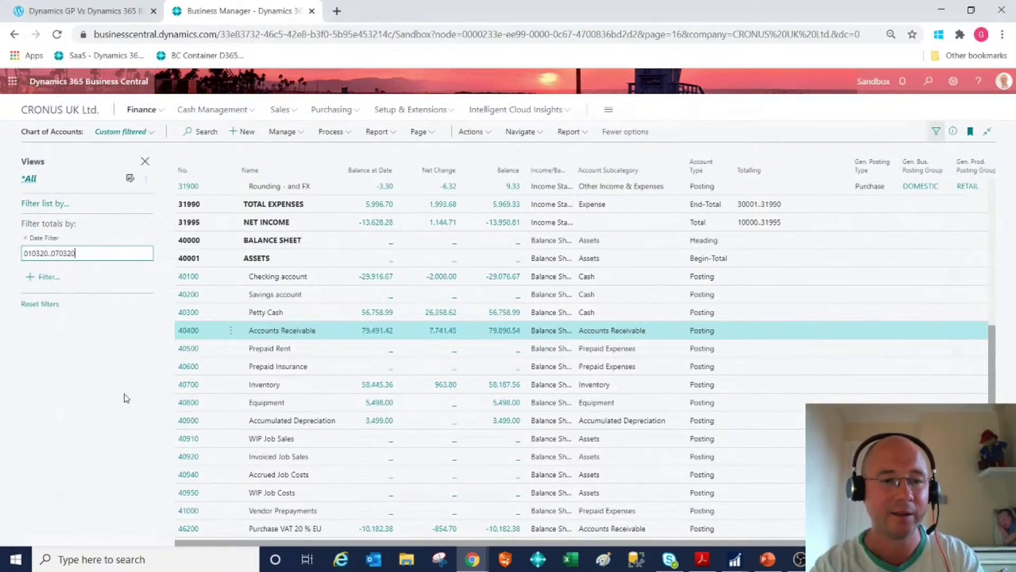
pyautogui.press('Tab')
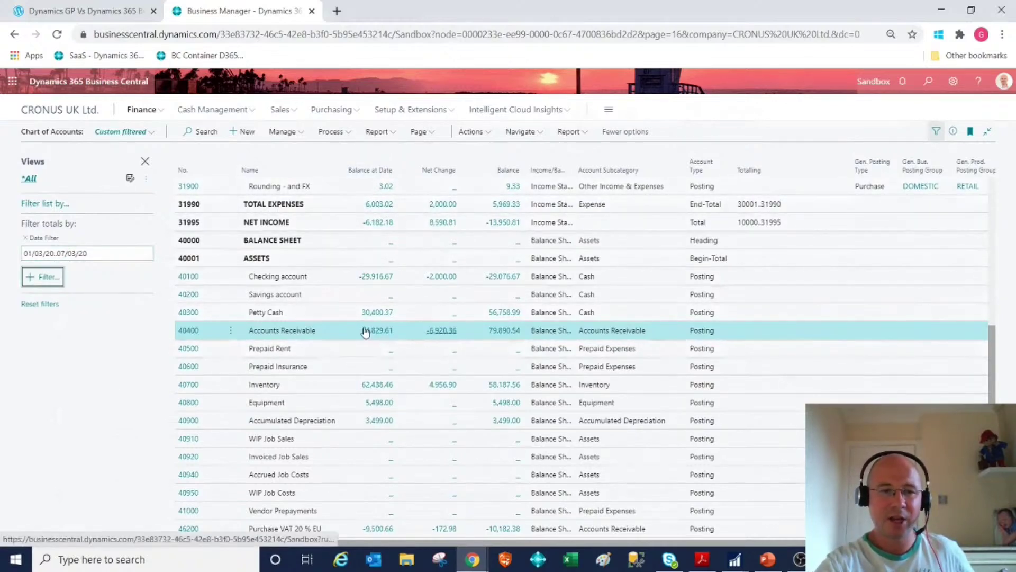
pyautogui.click(34, 252)
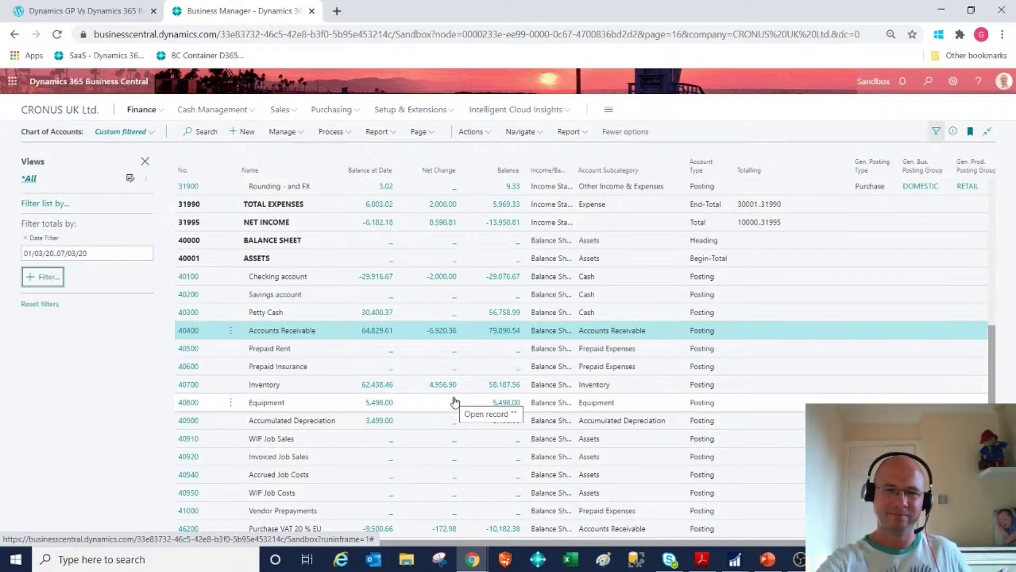
pyautogui.click(41, 204)
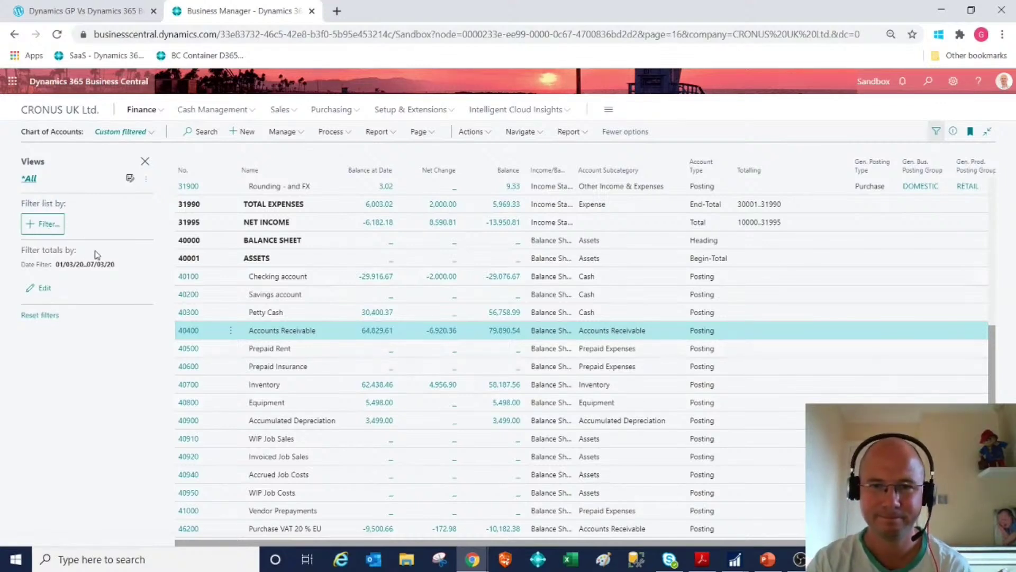
pyautogui.click(44, 224)
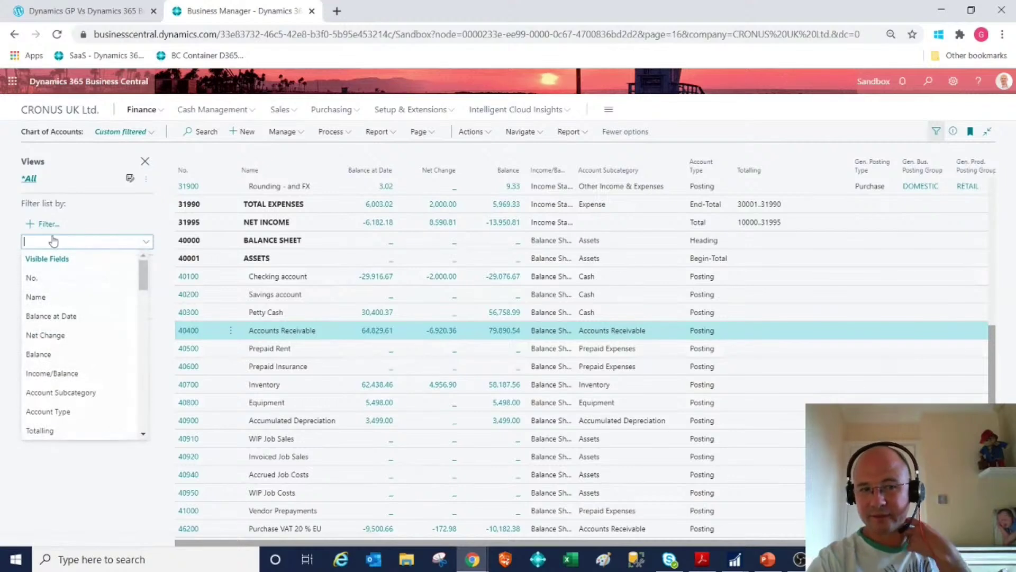
pyautogui.scroll(-3, 78, 340)
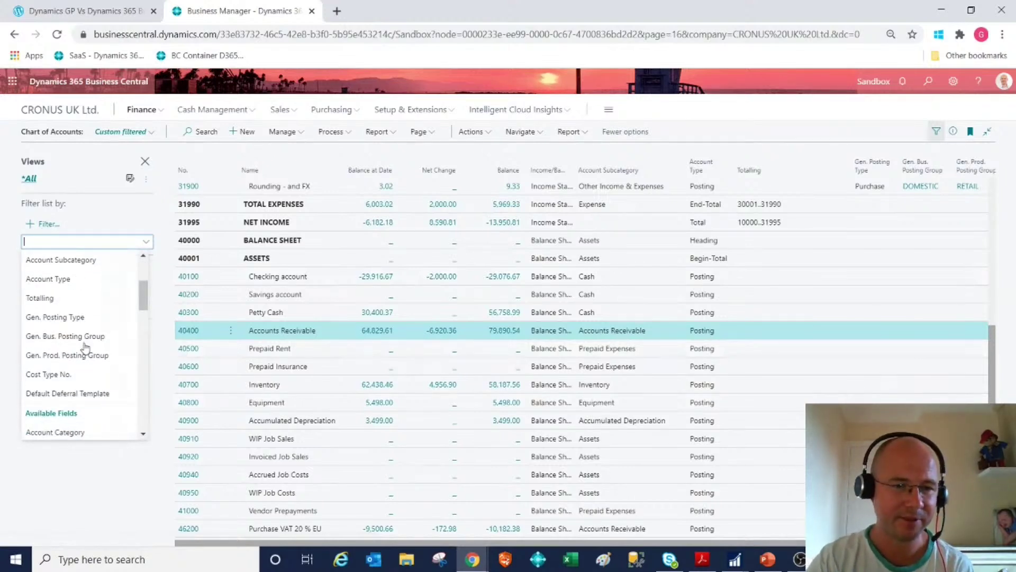
pyautogui.click(82, 469)
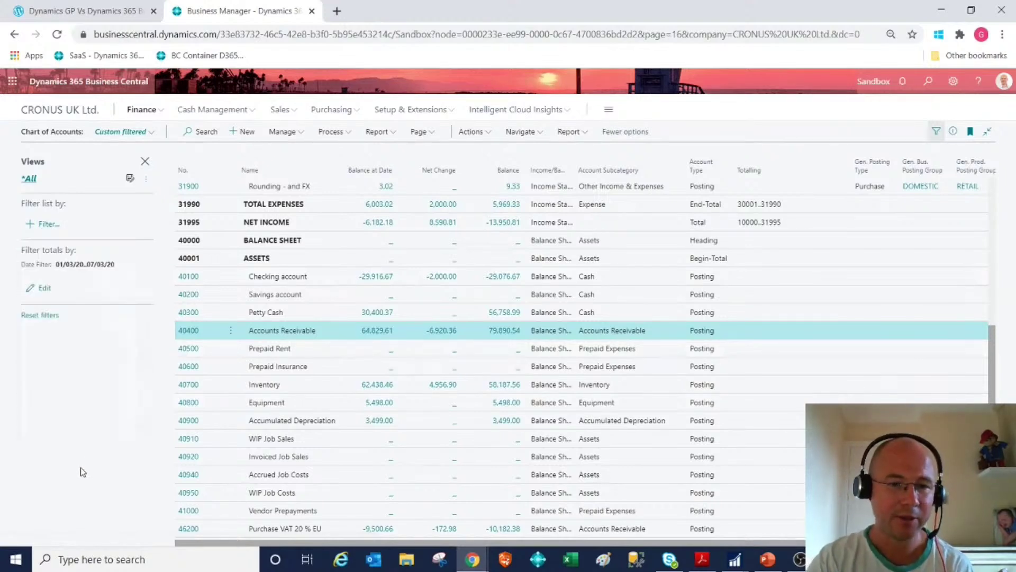
# Filter the Chart of Accounts to account No. 40400 from the selected row's value, and clear that filter.
pyautogui.click(218, 172)
pyautogui.click(193, 207)
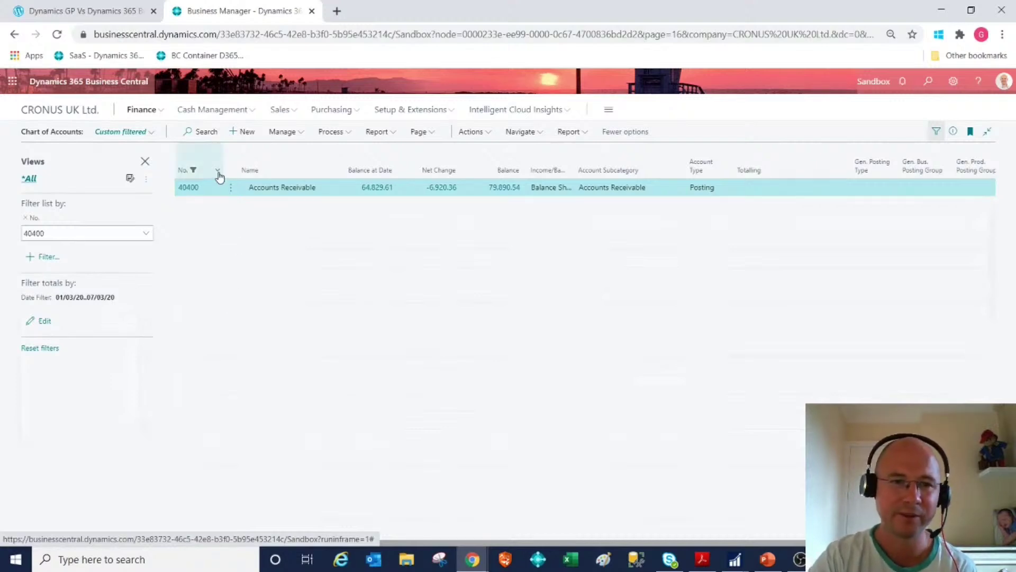
pyautogui.click(218, 173)
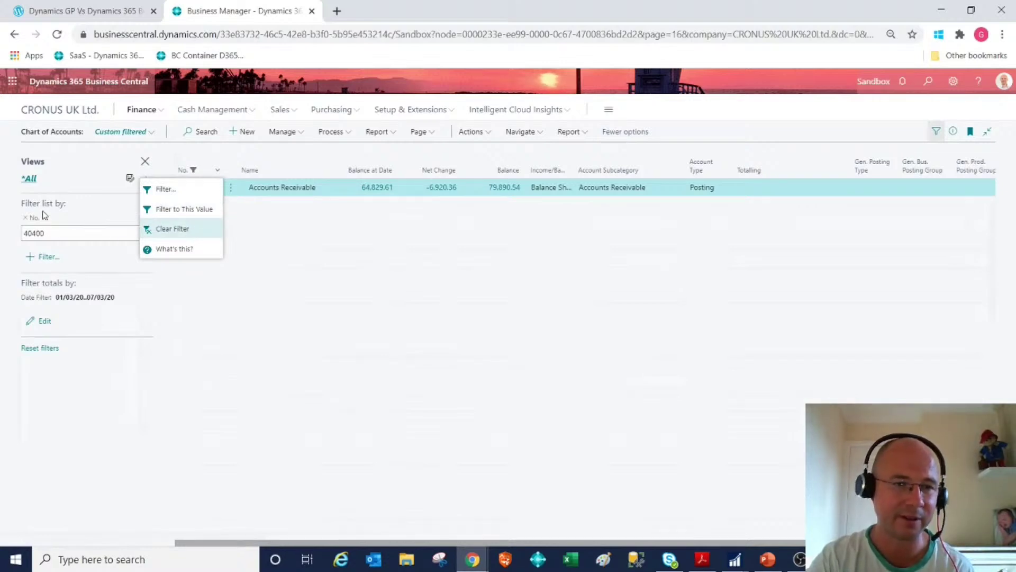
pyautogui.click(187, 229)
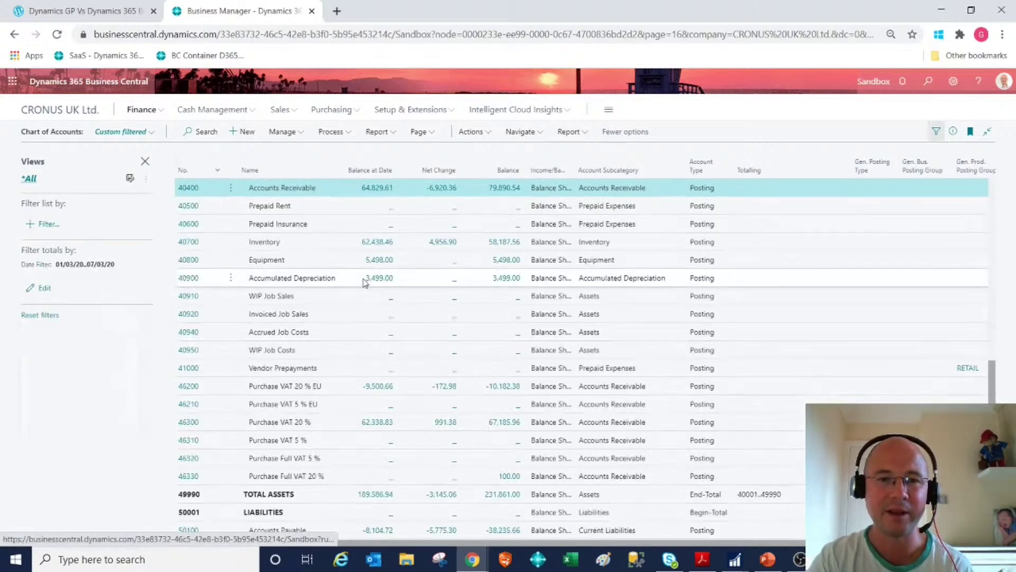
# Open the general ledger entries behind the Balance of account 40400 Accounts Receivable.
pyautogui.click(505, 281)
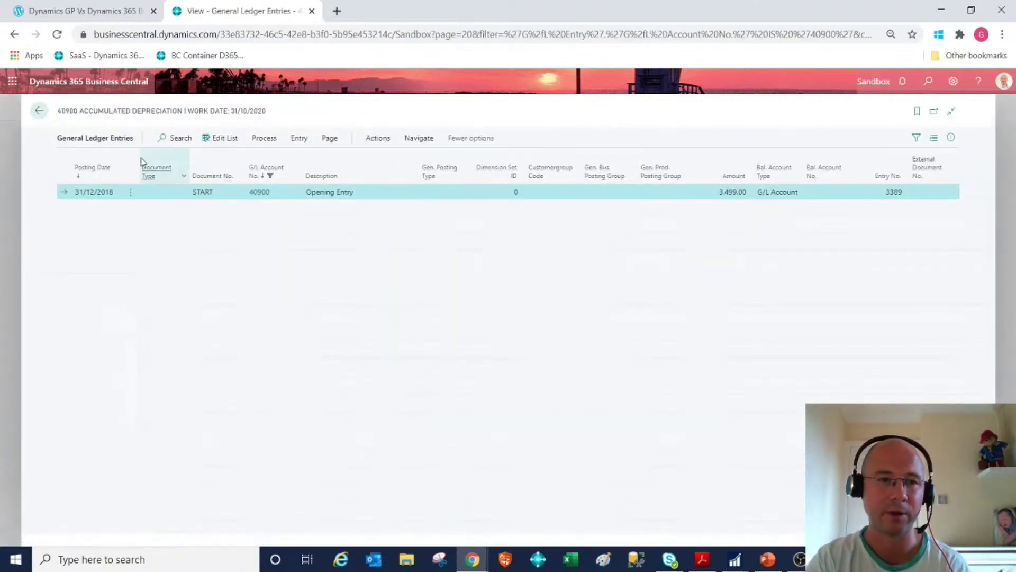
pyautogui.click(38, 113)
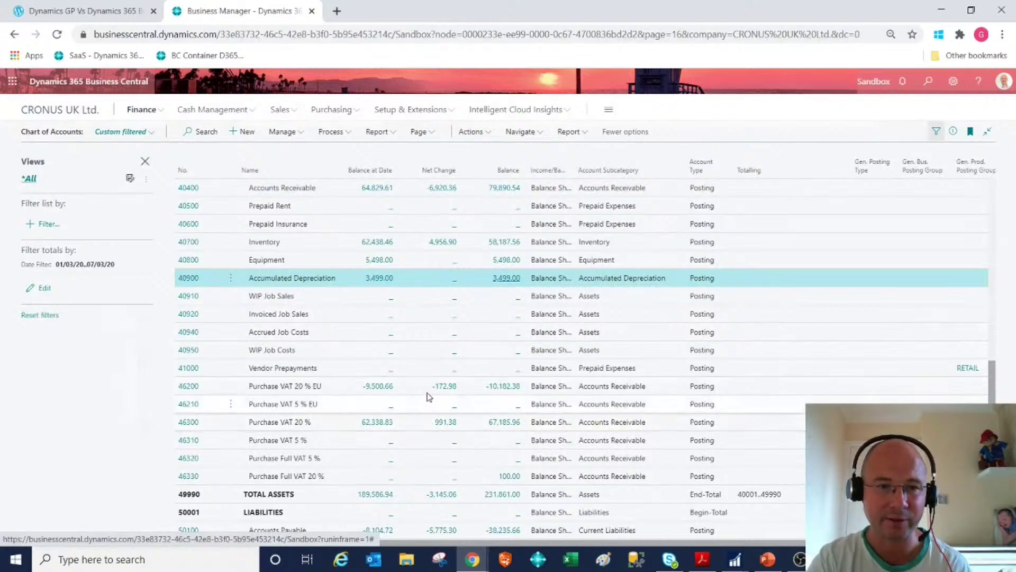
pyautogui.scroll(2, 428, 407)
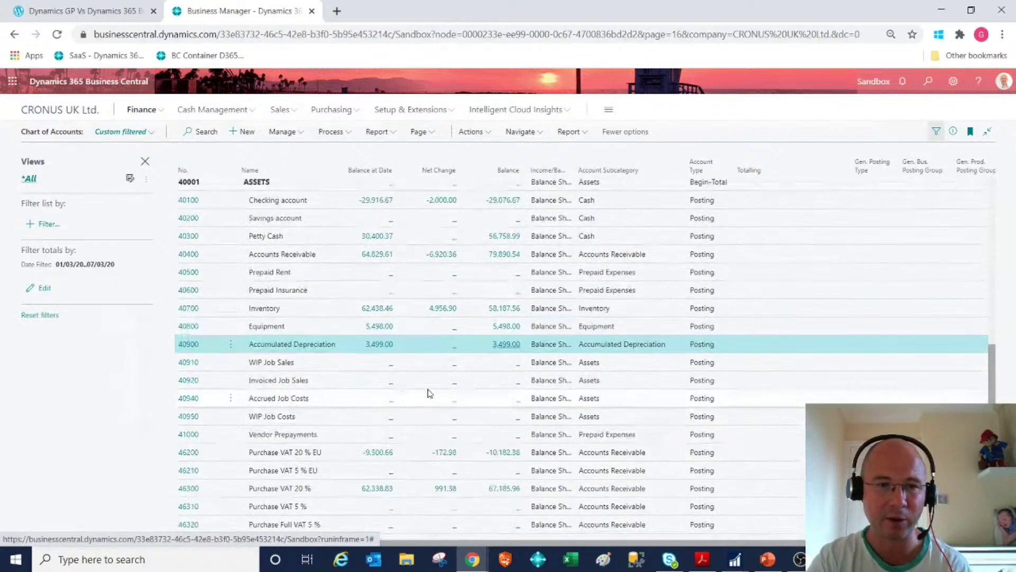
pyautogui.click(504, 255)
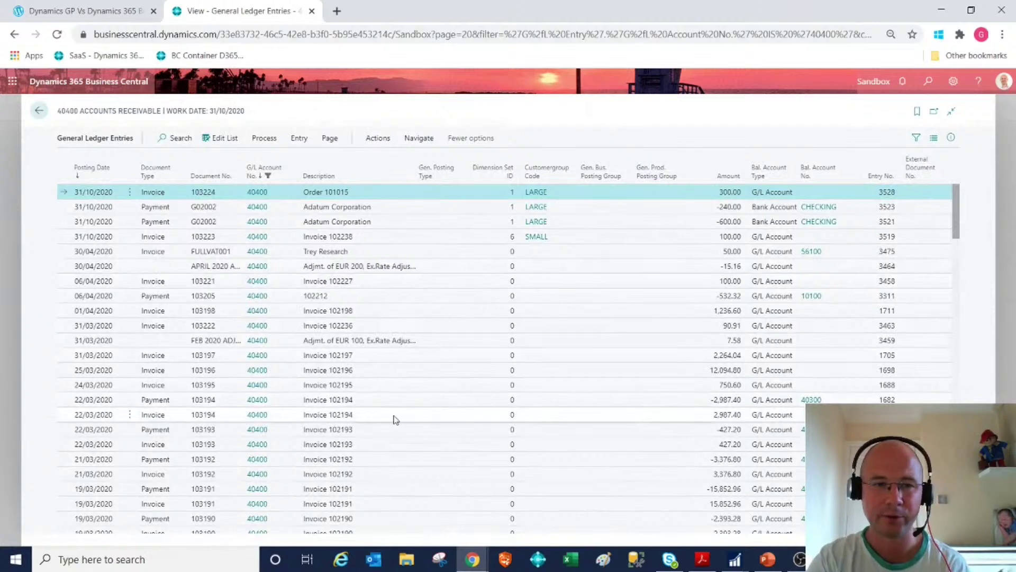
# Filter the Accounts Receivable ledger entries to Posting Date 31/03/2020 using a matching entry, and clear that filter.
pyautogui.click(91, 325)
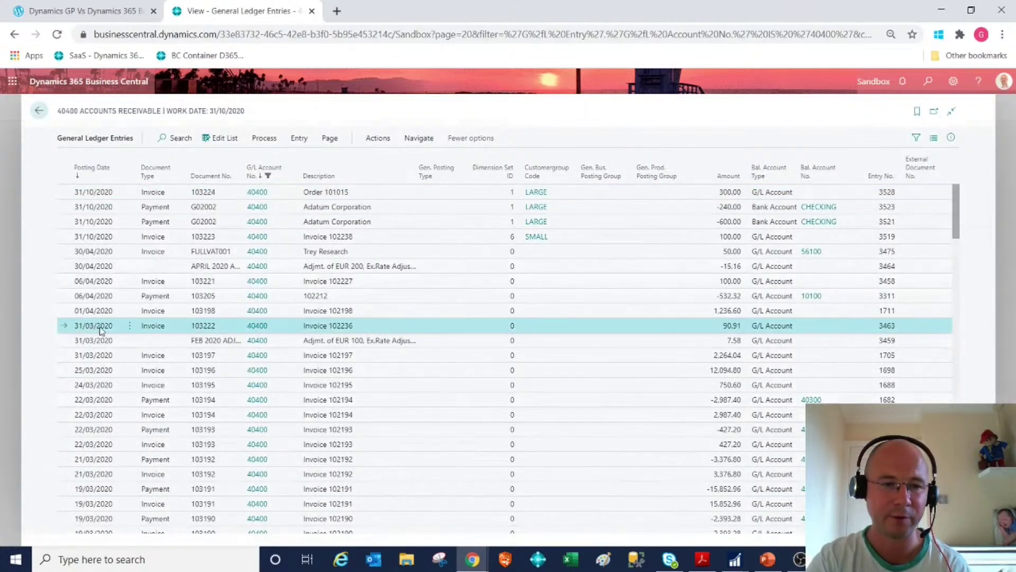
pyautogui.click(116, 180)
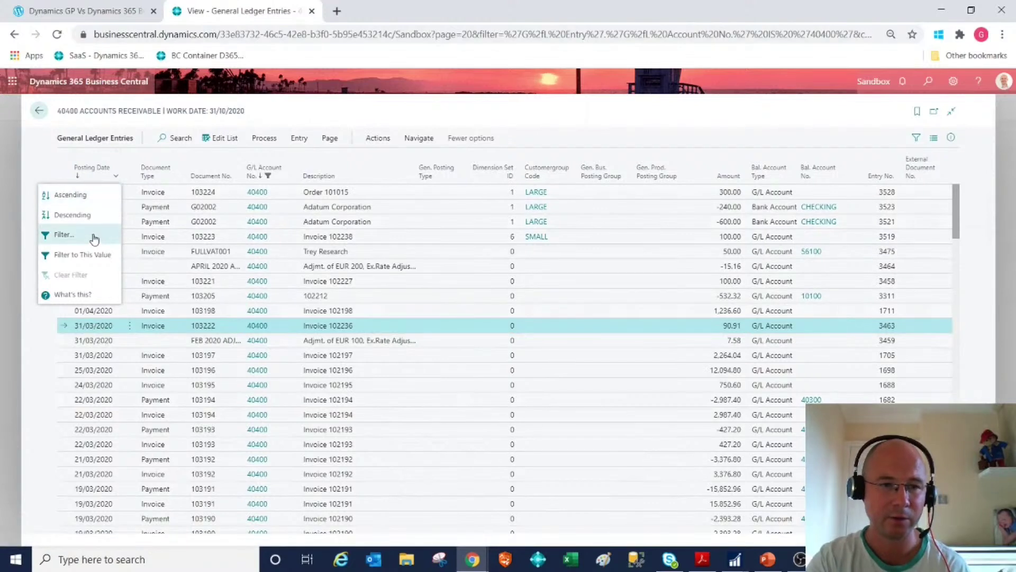
pyautogui.click(91, 255)
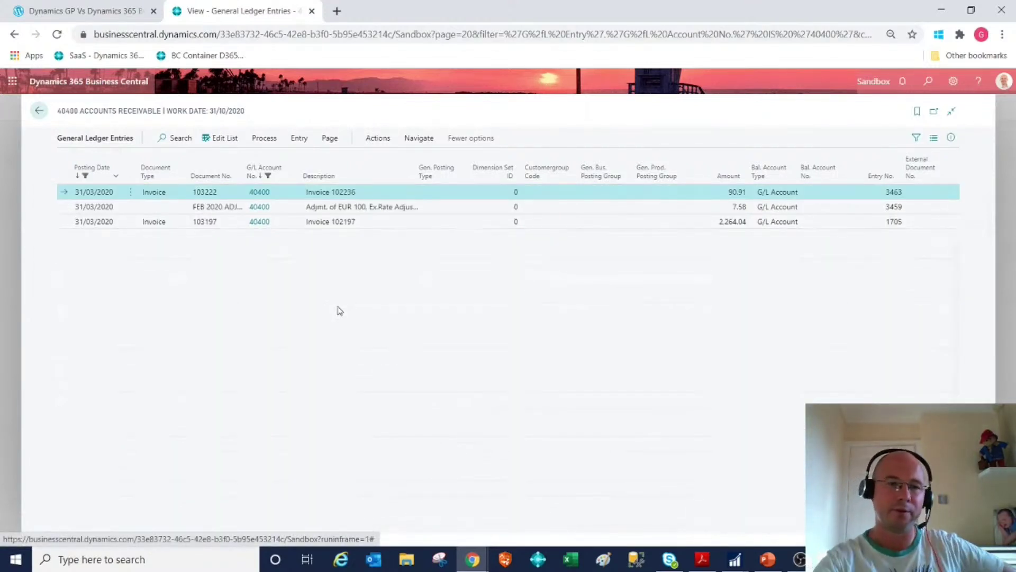
pyautogui.click(115, 178)
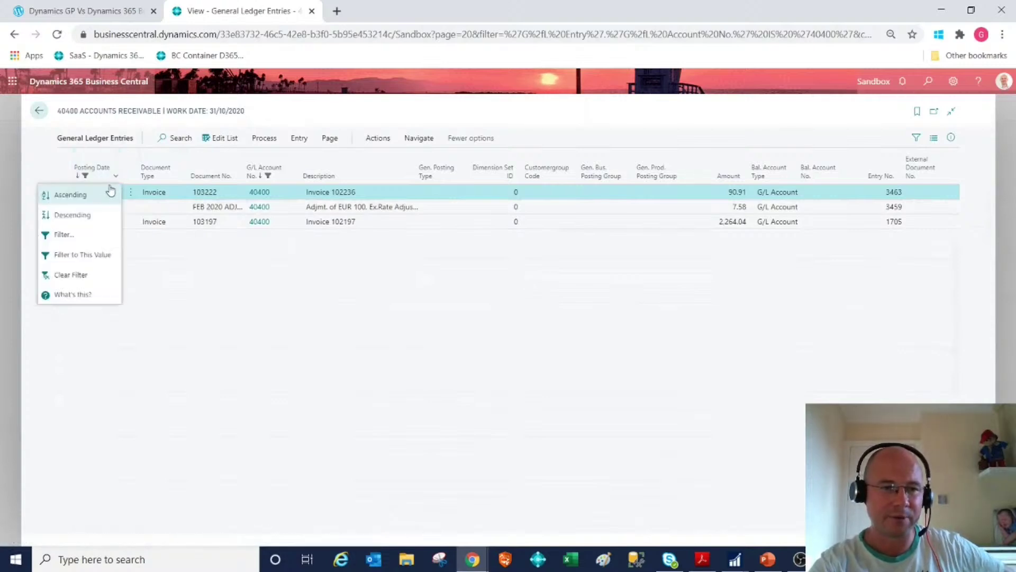
pyautogui.click(79, 275)
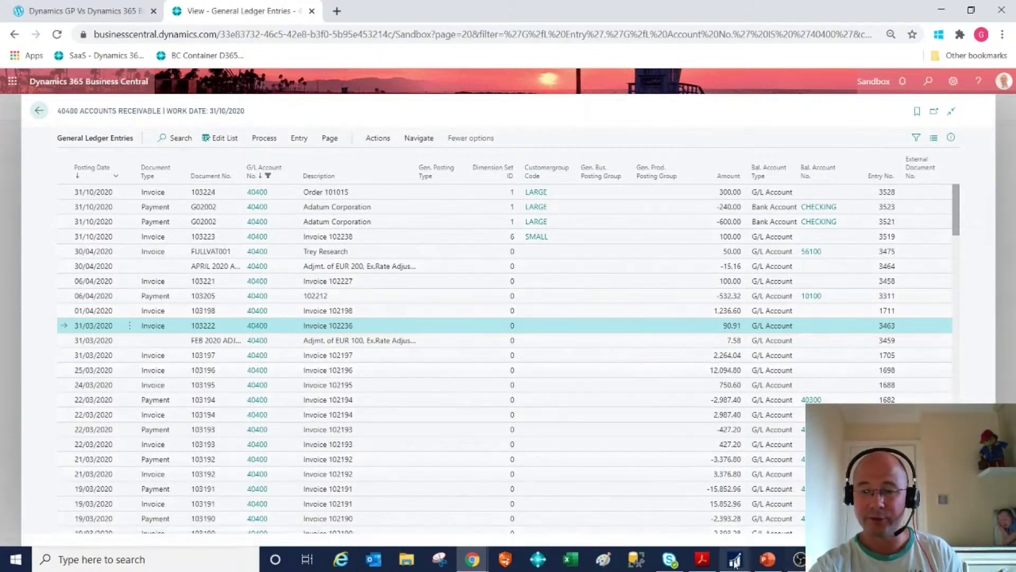
# Switch to the Dynamics GP Detail Enquiry and try to redisplay Accounts Receivable entries with the end date set to 20/04/2017.
pyautogui.moveTo(734, 559)
pyautogui.click(751, 503)
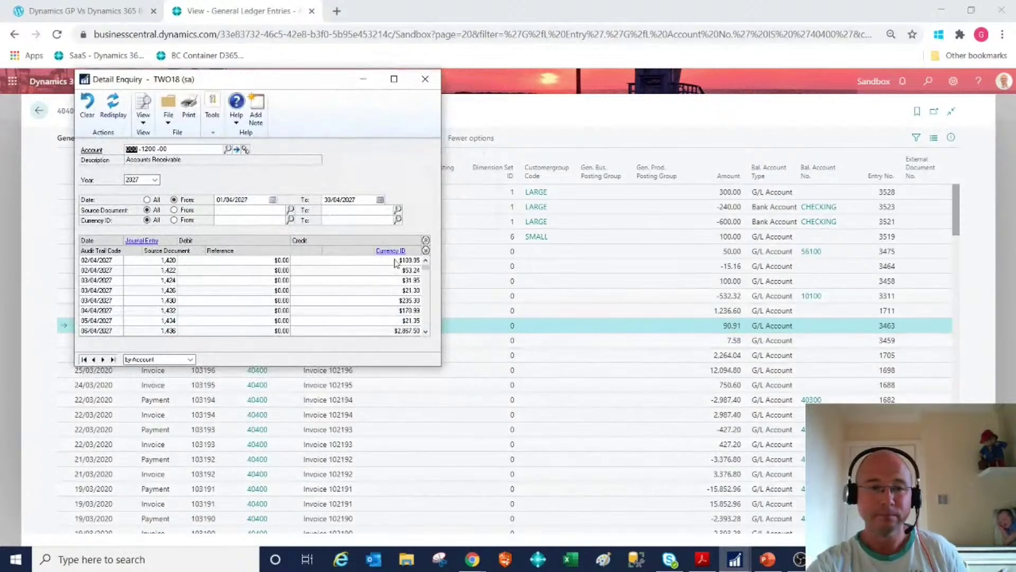
pyautogui.click(248, 204)
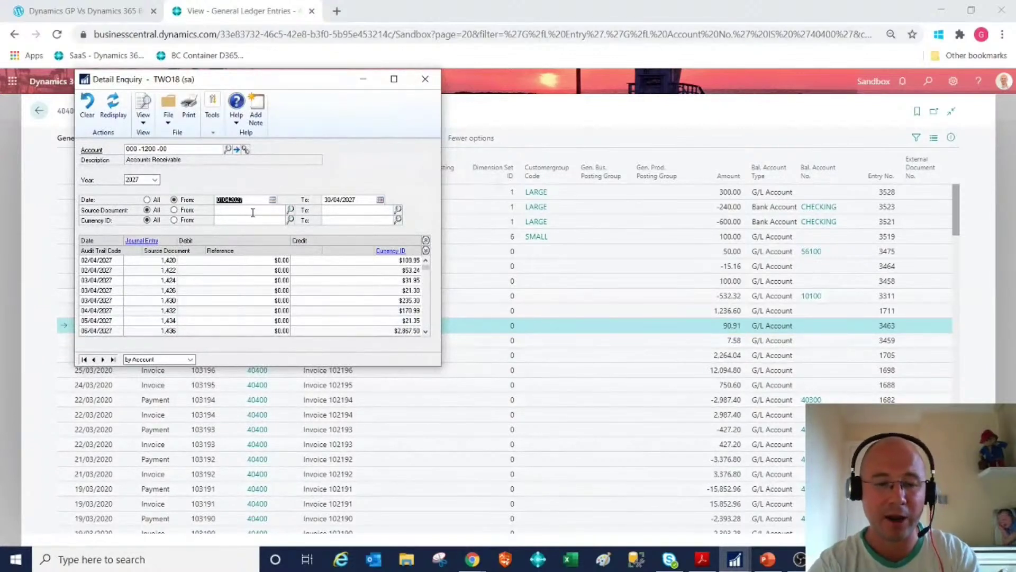
pyautogui.press('Tab')
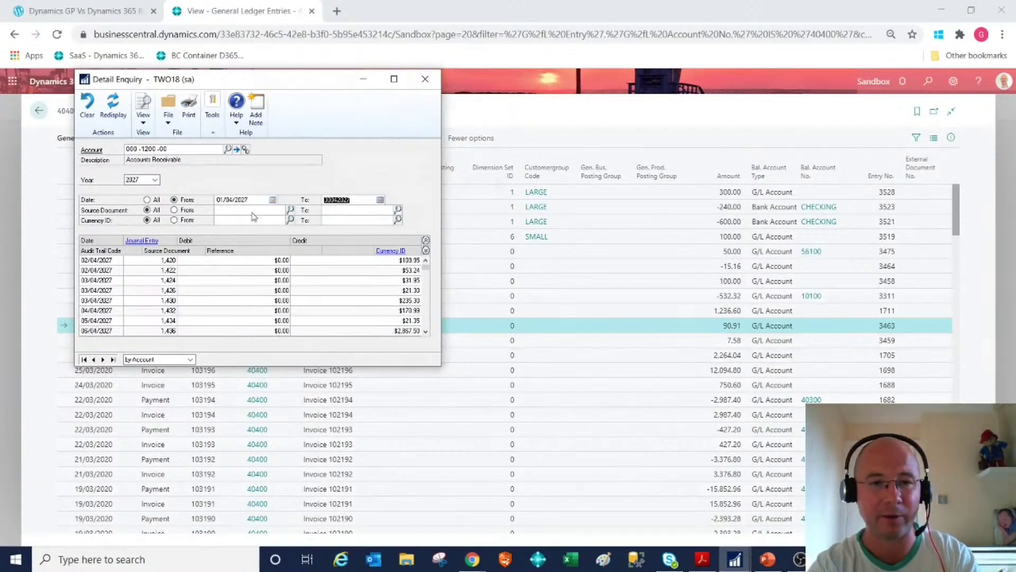
pyautogui.write('200417')
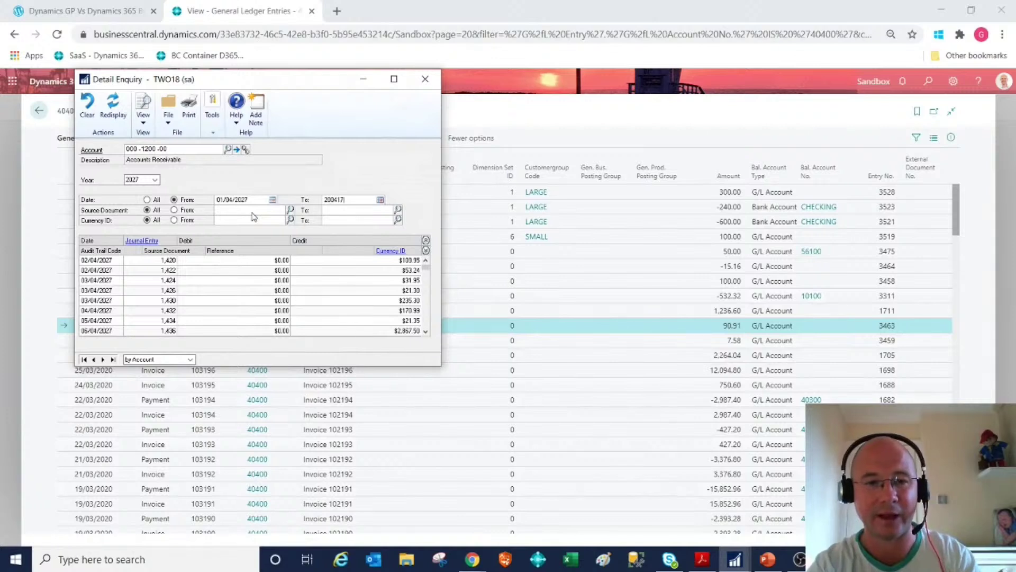
pyautogui.press('Tab')
pyautogui.hotkey('alt', 'd')
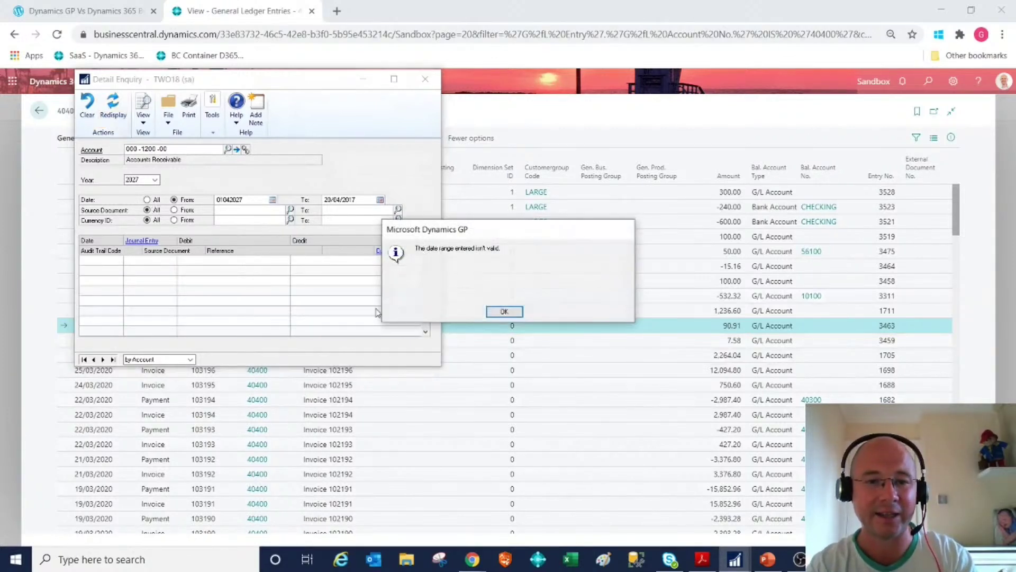
pyautogui.click(504, 311)
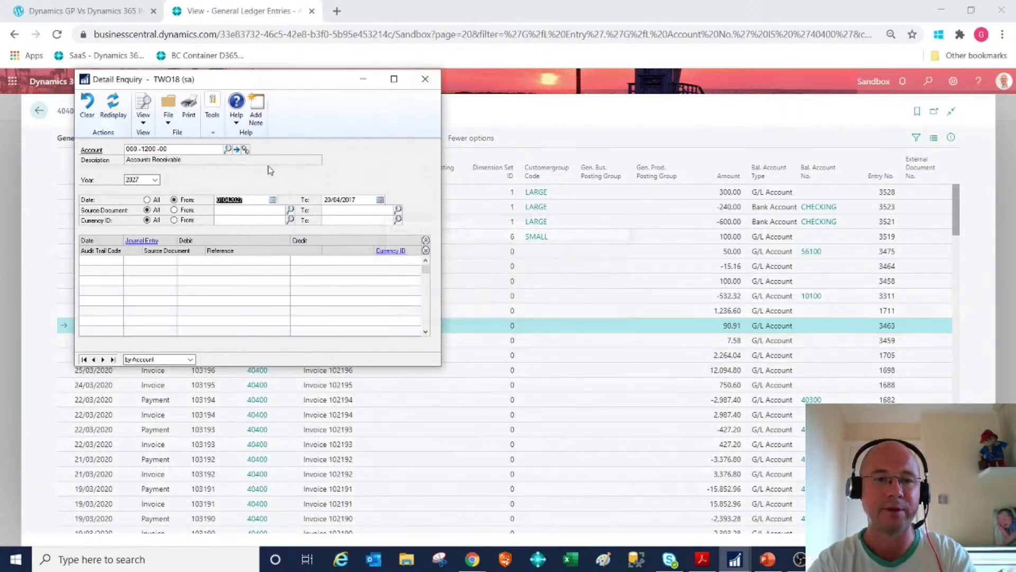
# Set the Detail Enquiry's end date to 20/04/2027, redisplay the Accounts Receivable entries, and minimise the enquiry window.
pyautogui.press('Tab')
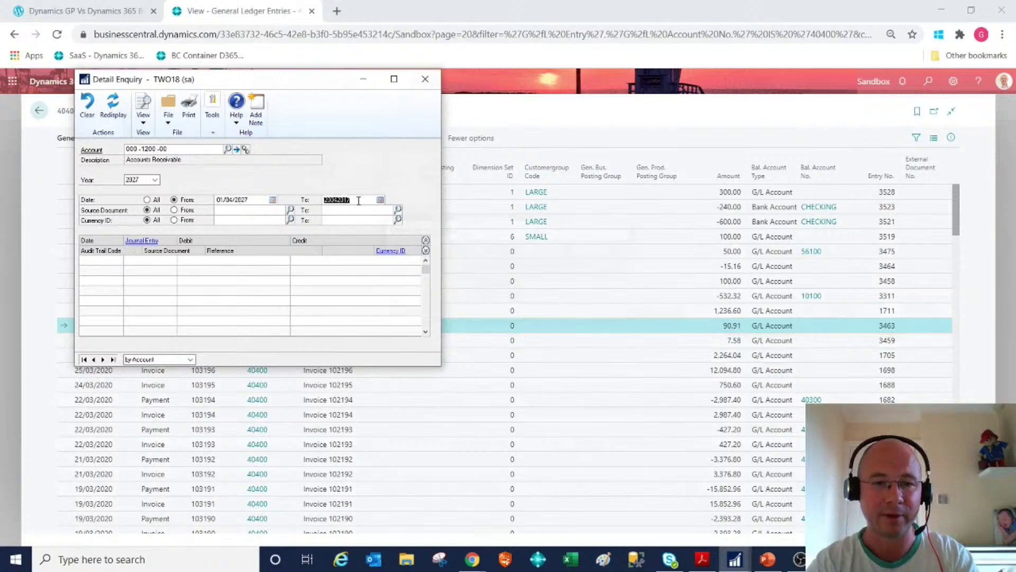
pyautogui.write('20042027')
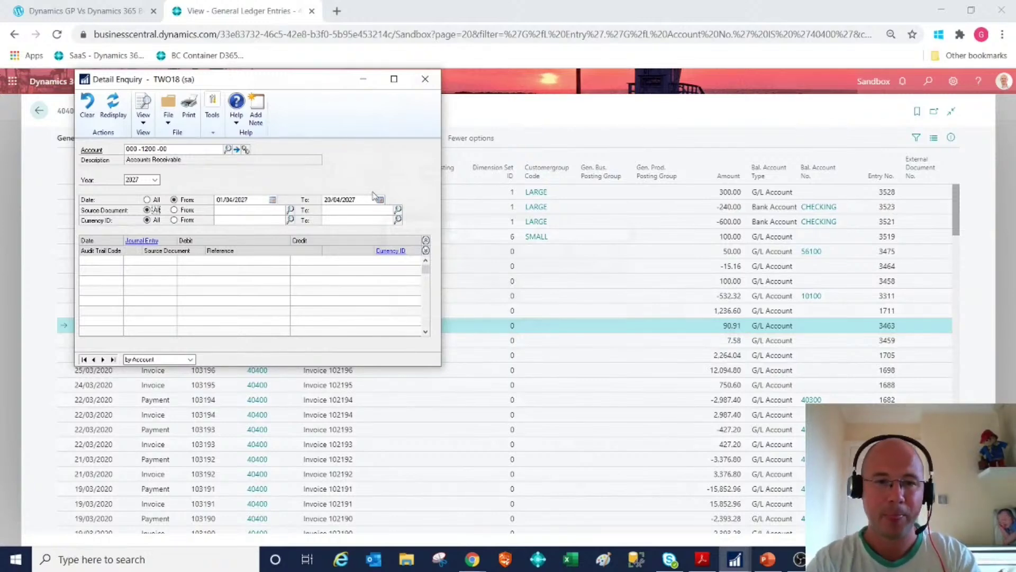
pyautogui.click(113, 104)
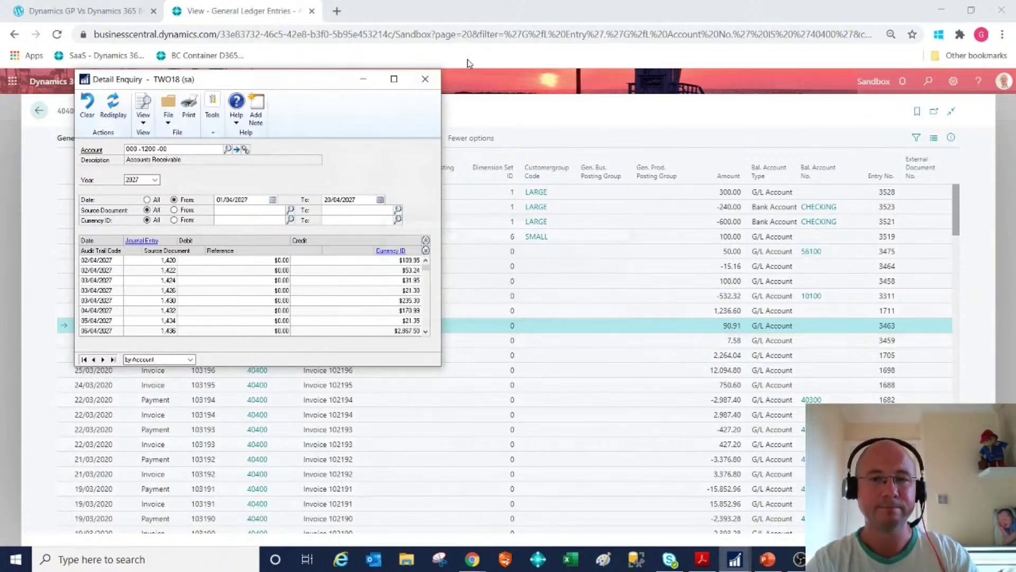
pyautogui.click(363, 79)
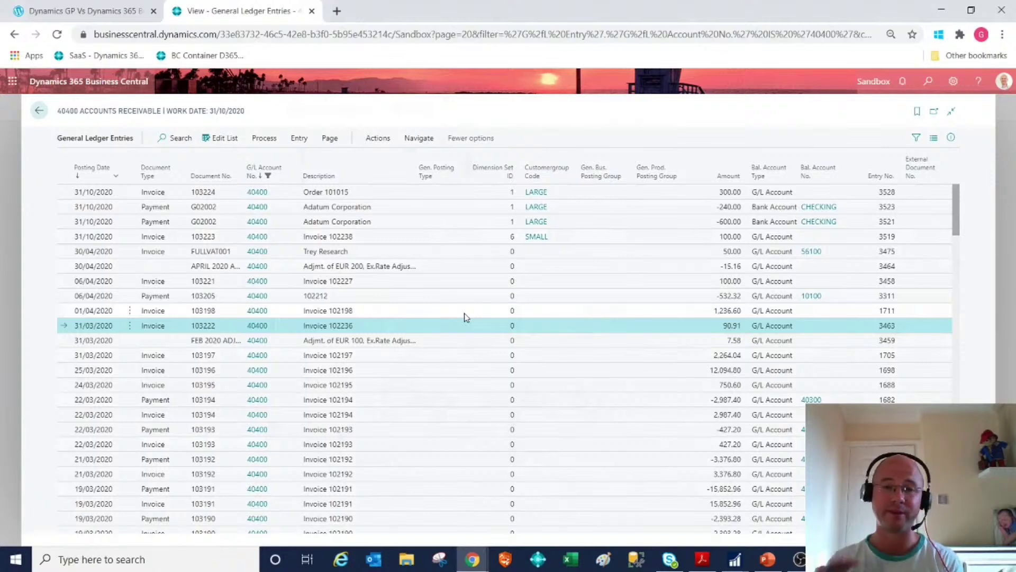
# Reopen the entries behind account 40400's Balance from the Chart of Accounts, show their Excel options, and return to the chart.
pyautogui.click(39, 111)
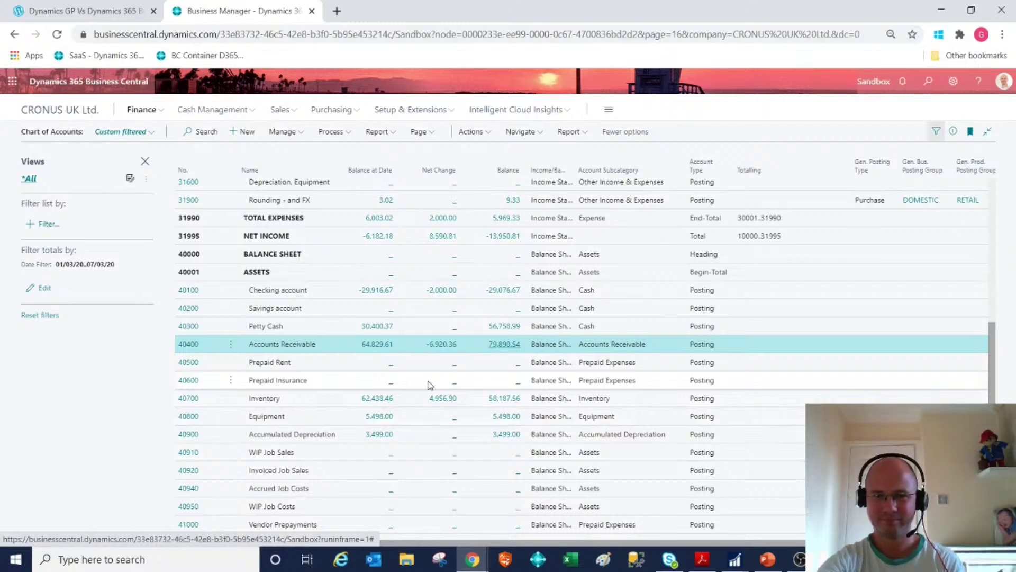
pyautogui.click(510, 349)
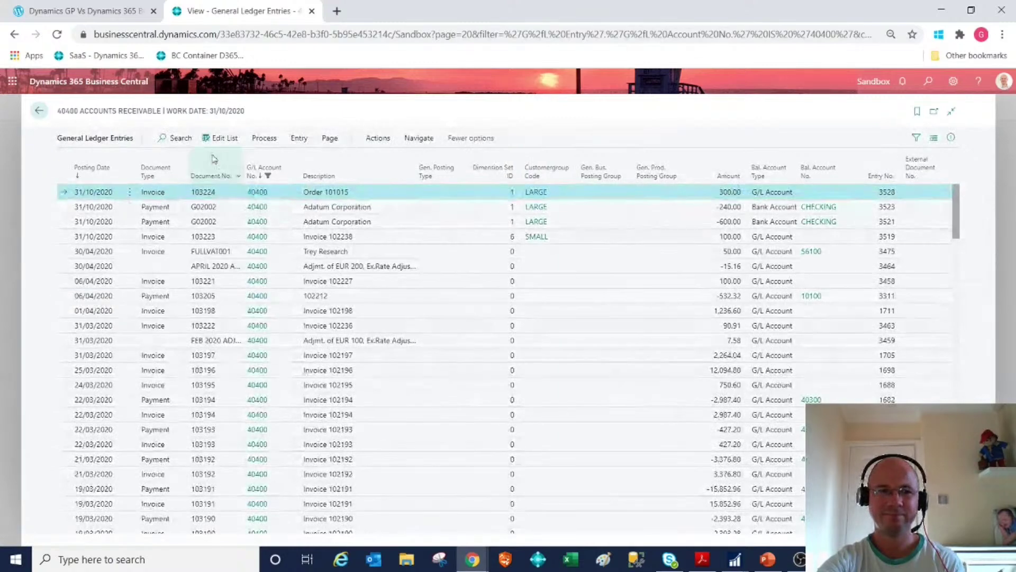
pyautogui.click(328, 139)
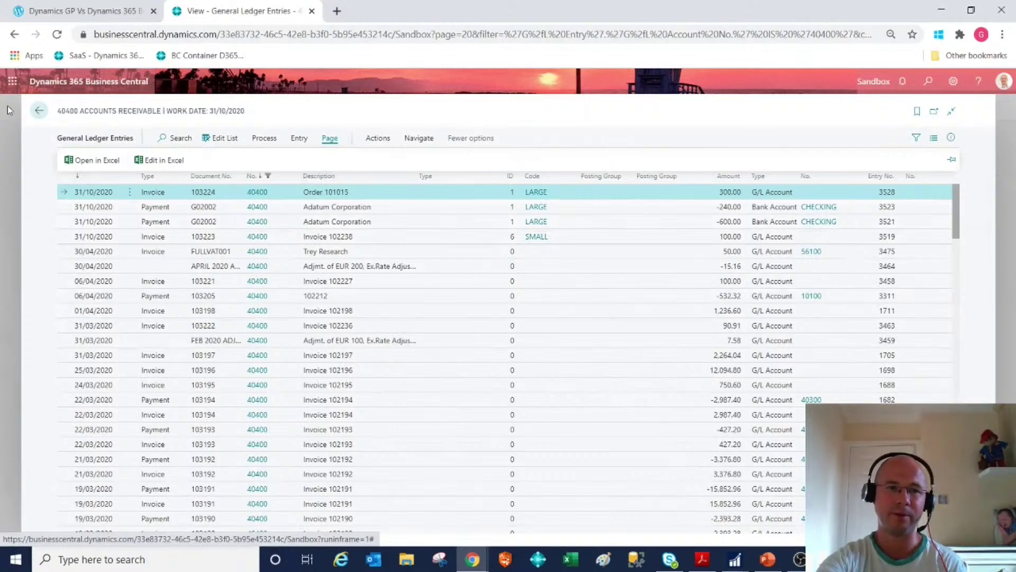
pyautogui.click(40, 112)
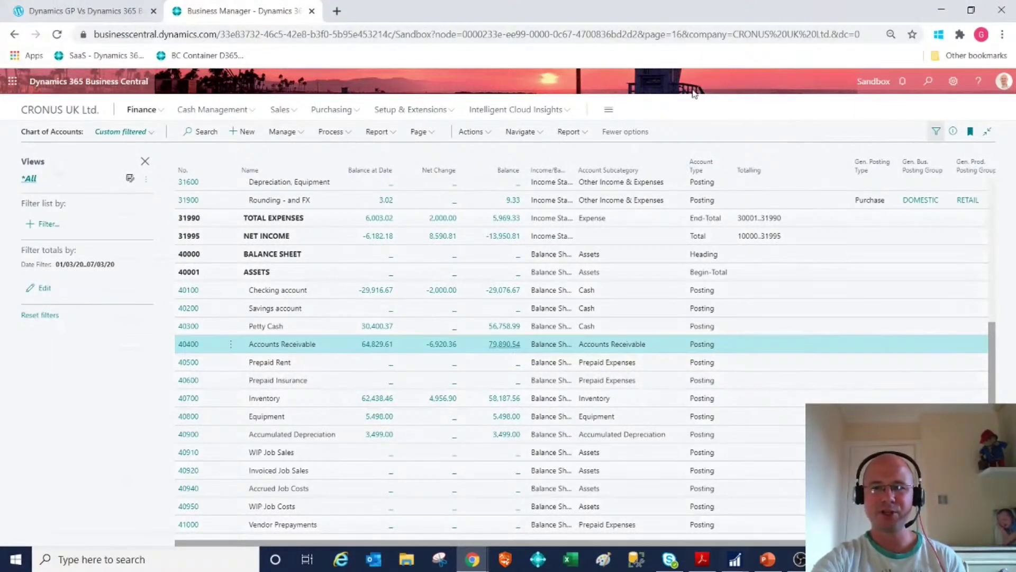
# Switch to the main Dynamics GP window and open the Sales trial balance reports.
pyautogui.moveTo(734, 559)
pyautogui.click(658, 504)
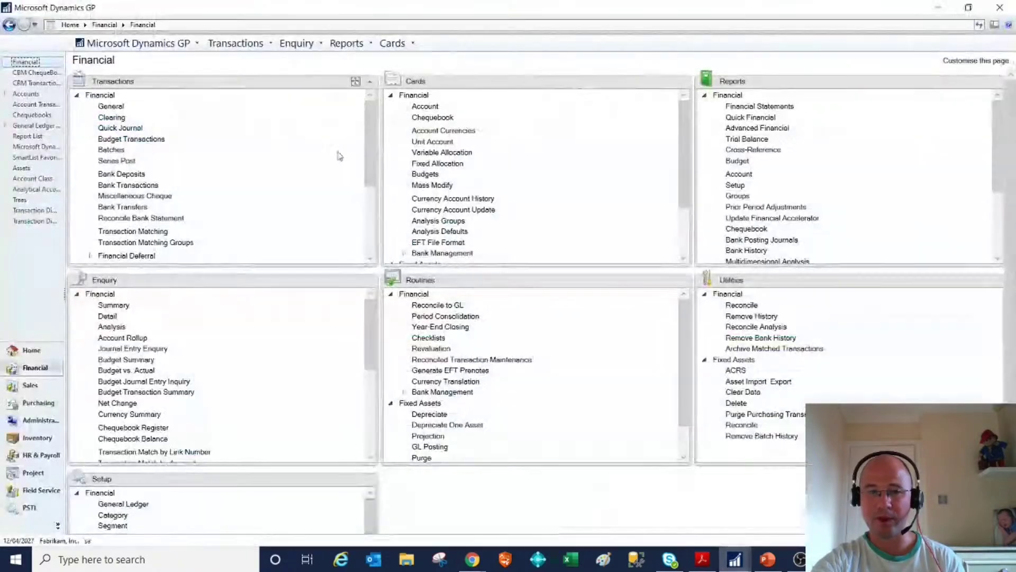
pyautogui.click(346, 43)
pyautogui.moveTo(360, 111)
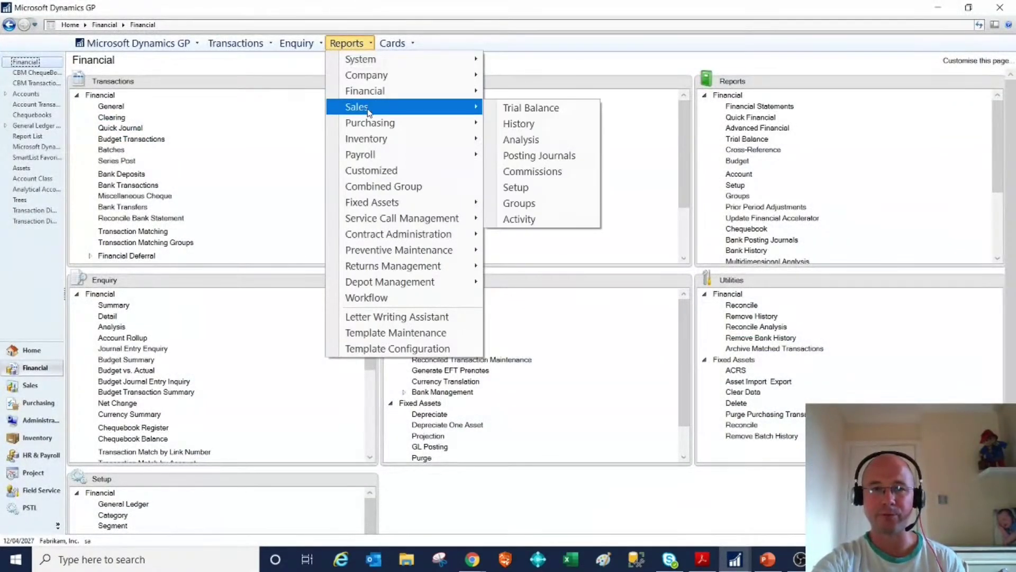
pyautogui.click(527, 110)
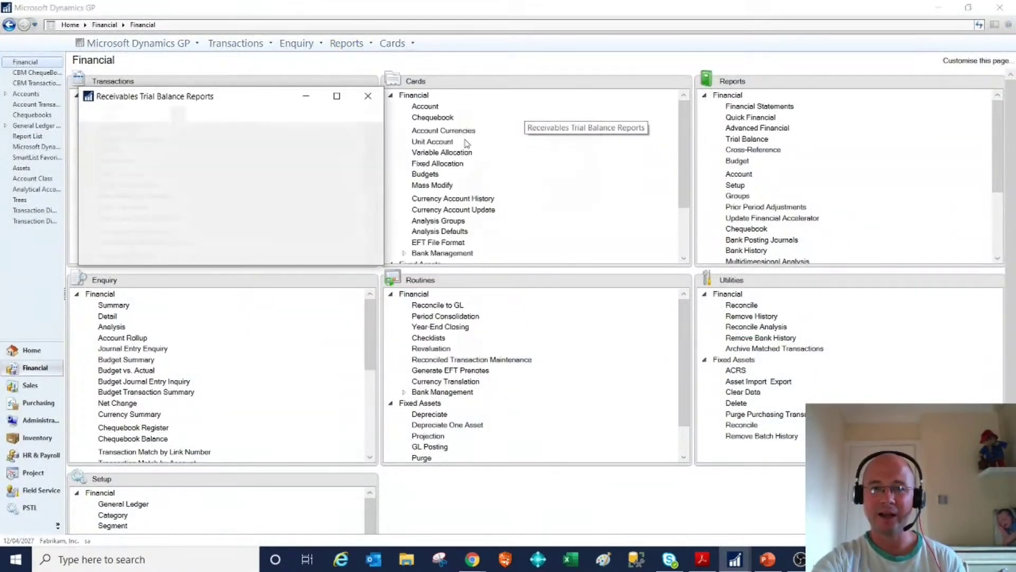
# Open the Reconciliation option of the Historical Aged Trial Balance report and inspect its settings, including the Print/Age as of date.
pyautogui.click(211, 176)
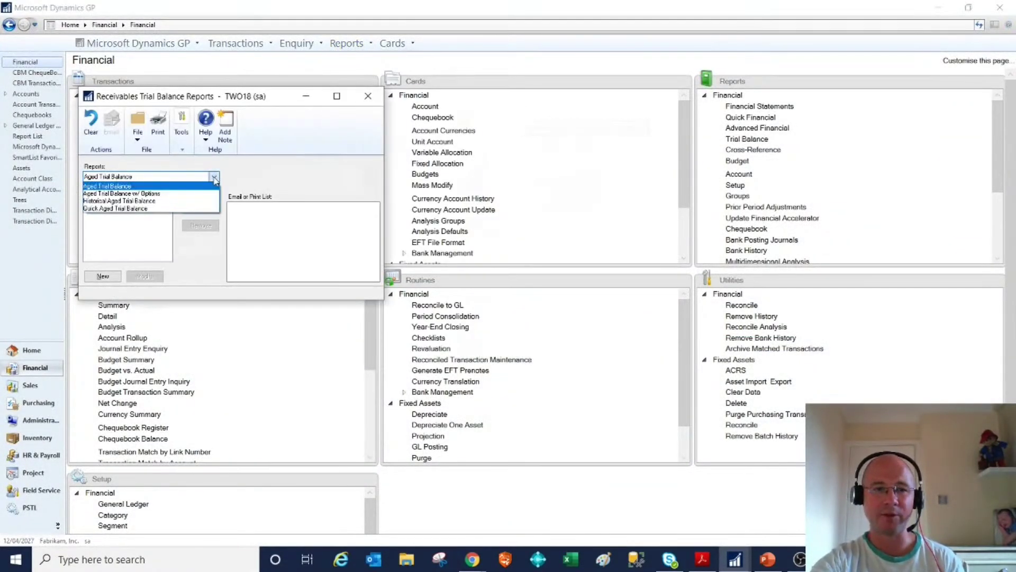
pyautogui.click(192, 202)
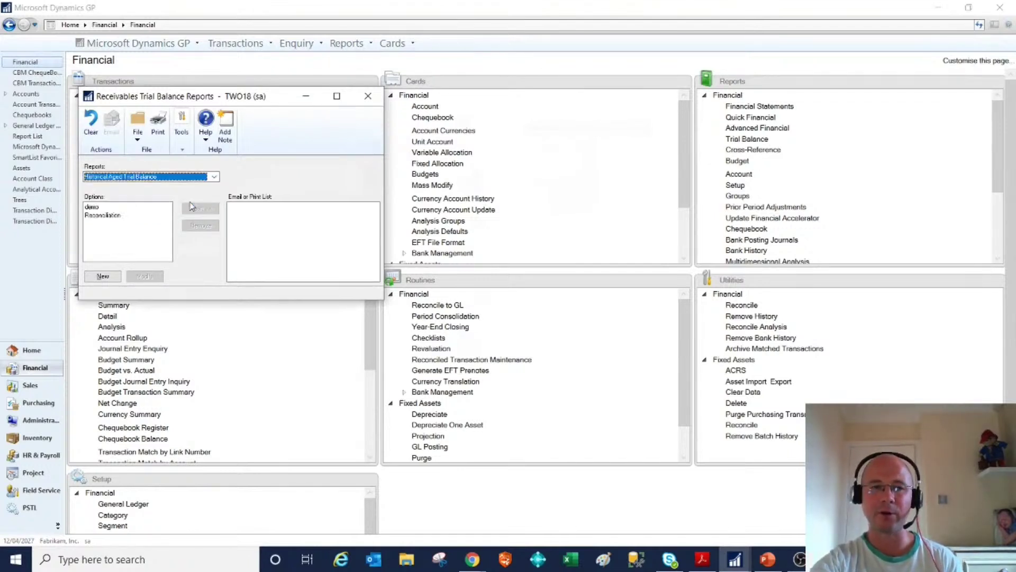
pyautogui.click(140, 215)
pyautogui.click(143, 275)
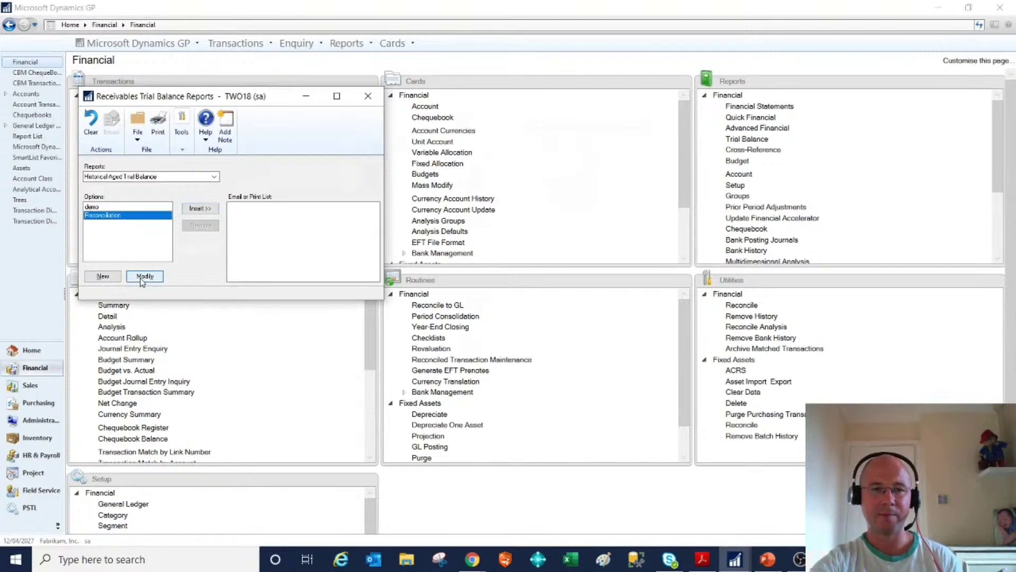
pyautogui.click(263, 173)
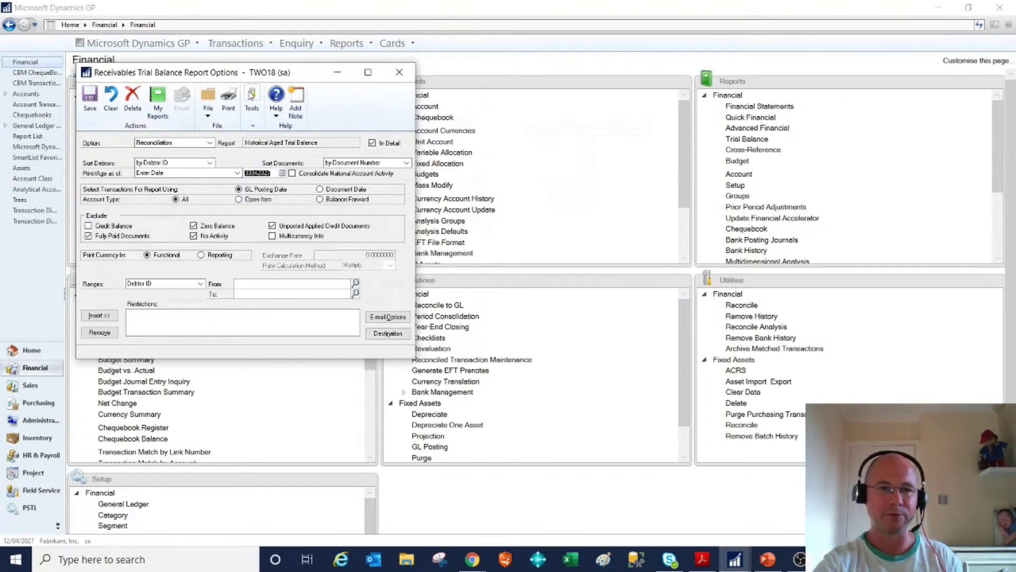
pyautogui.moveTo(254, 75); pyautogui.dragTo(298, 91)
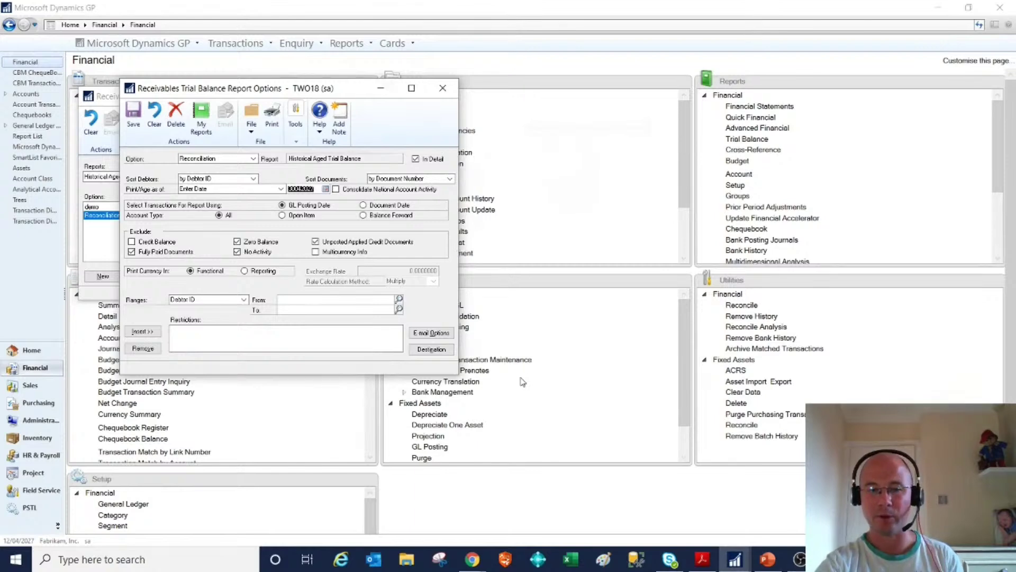
# Switch to Business Central, search for "aged rec", and open the Aged Accounts Receivable report.
pyautogui.click(473, 561)
pyautogui.click(402, 500)
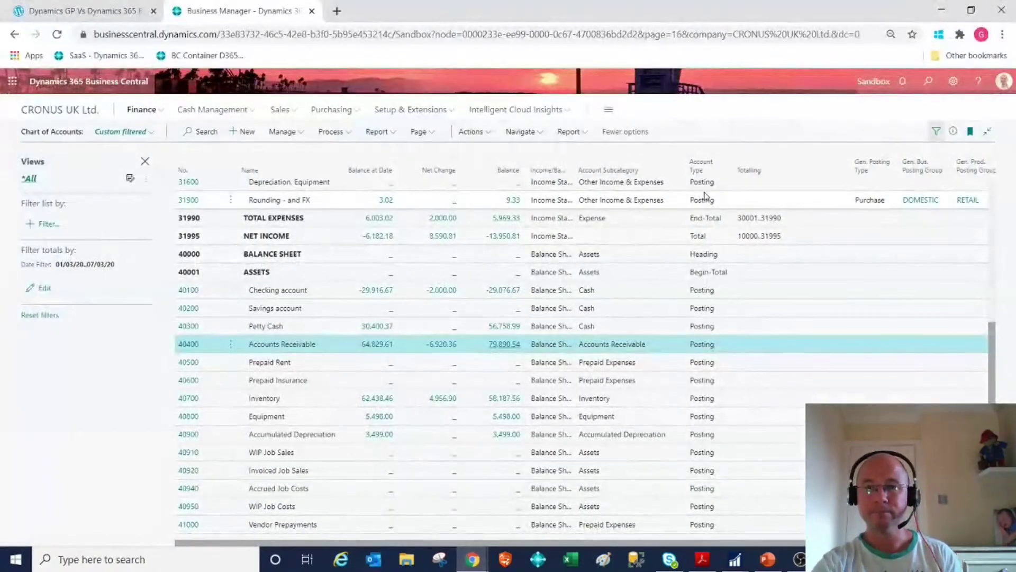
pyautogui.click(928, 81)
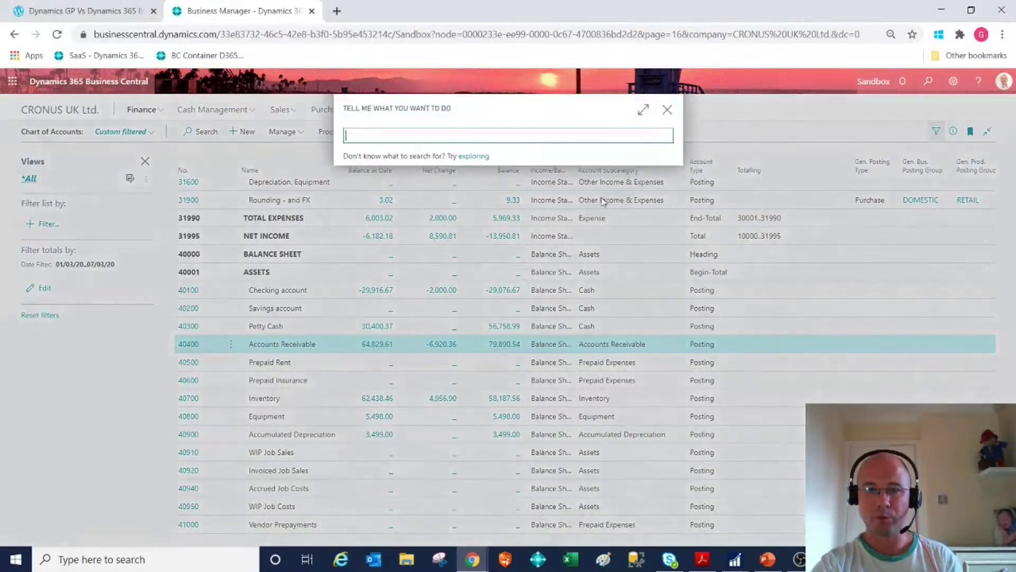
pyautogui.write('aged rec')
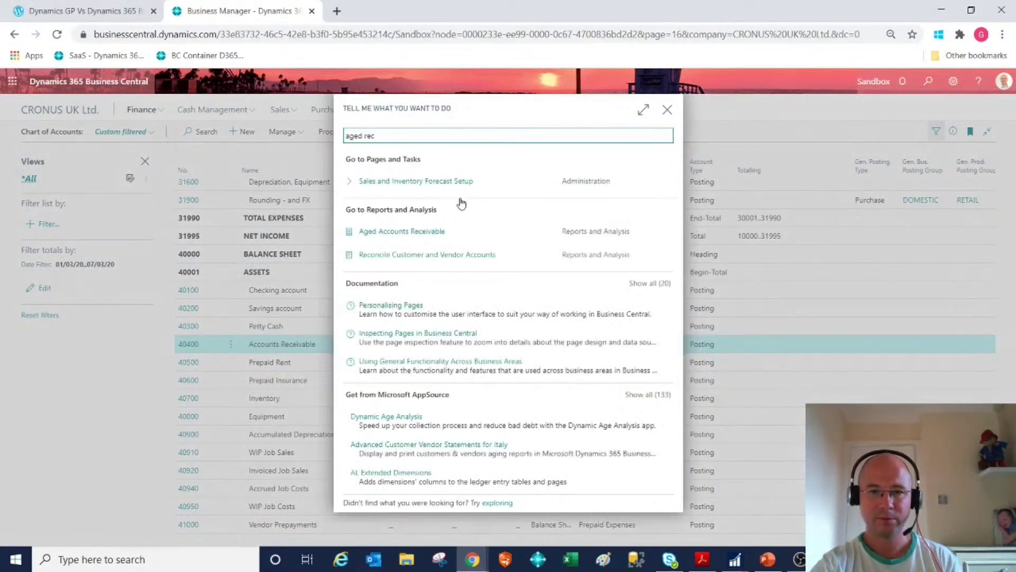
pyautogui.click(406, 233)
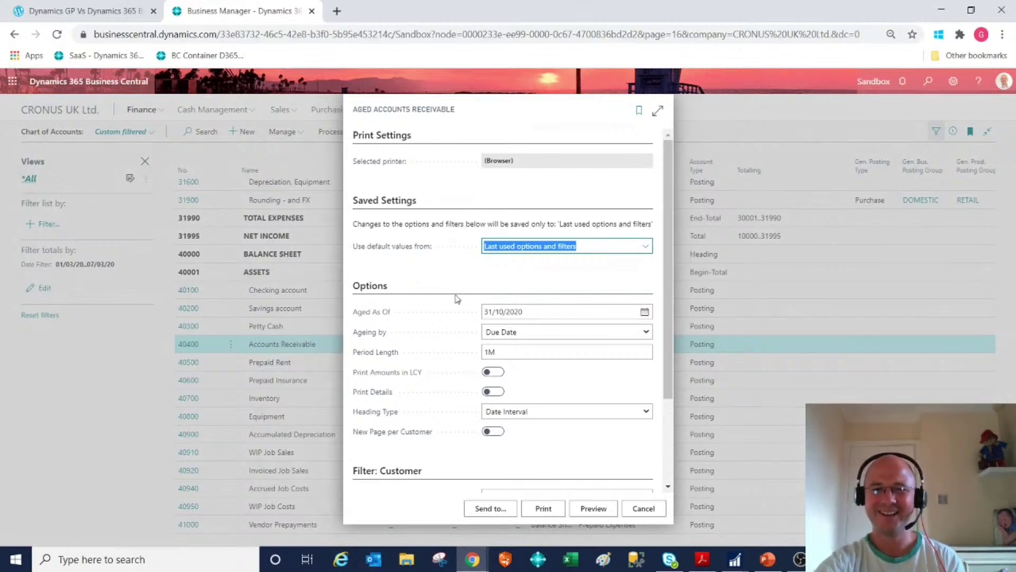
# Preview the Aged Accounts Receivable report aged as of 31/10/2020 by Due Date, and close the preview.
pyautogui.click(544, 312)
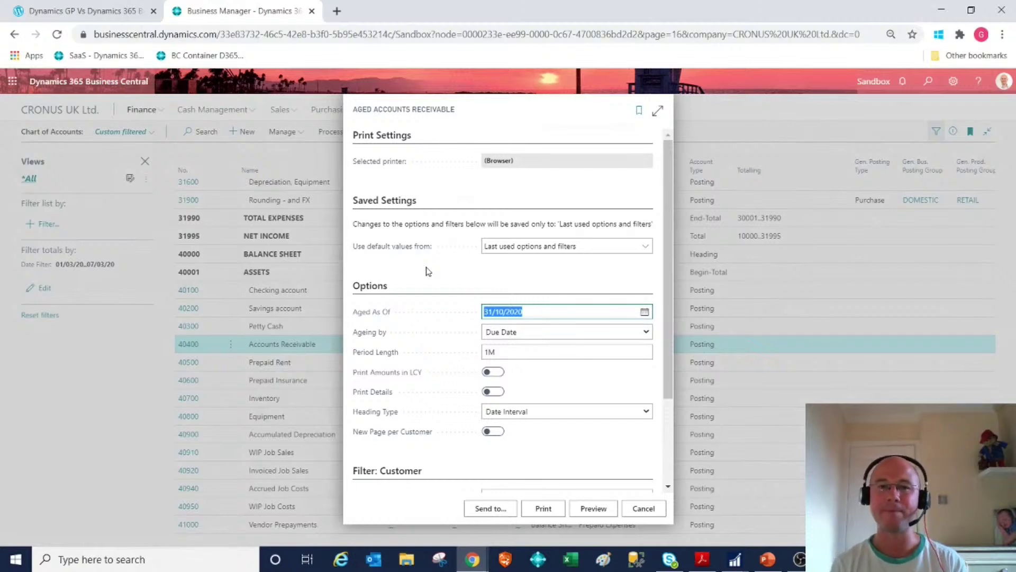
pyautogui.click(587, 509)
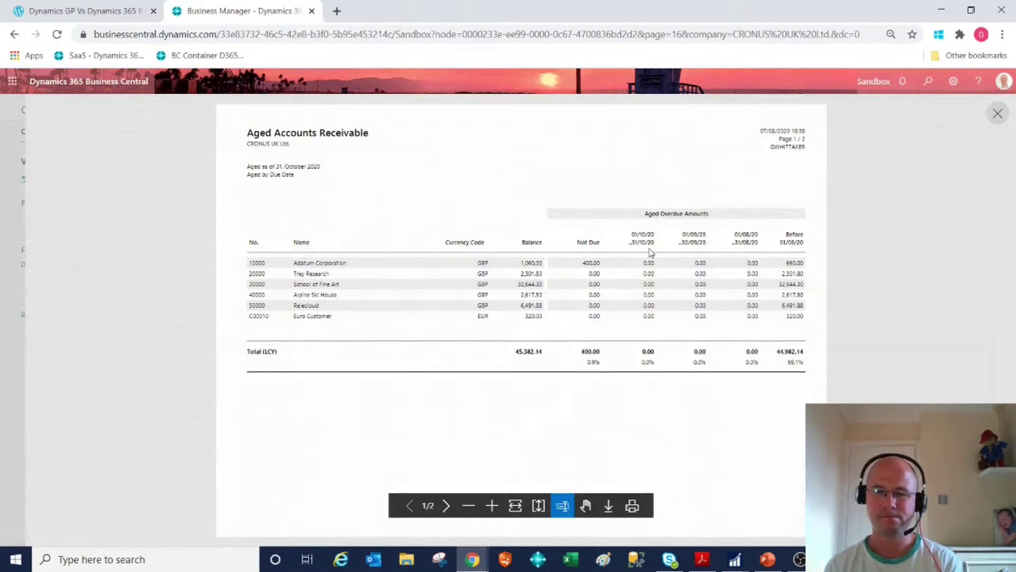
pyautogui.click(996, 115)
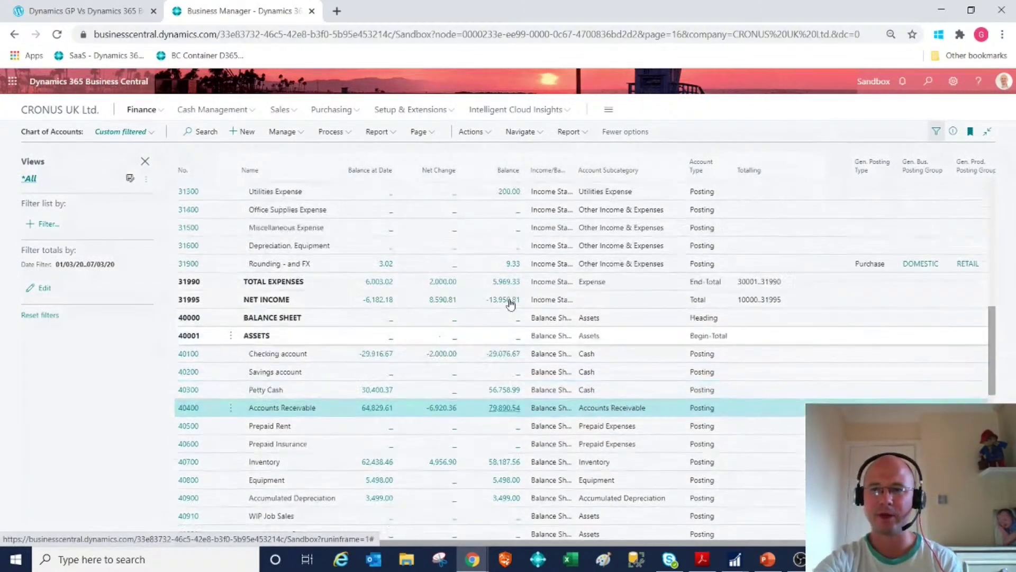
# Switch to Dynamics GP, review the ageing periods and options in Receivables Management Setup, and close the setup window.
pyautogui.moveTo(742, 566)
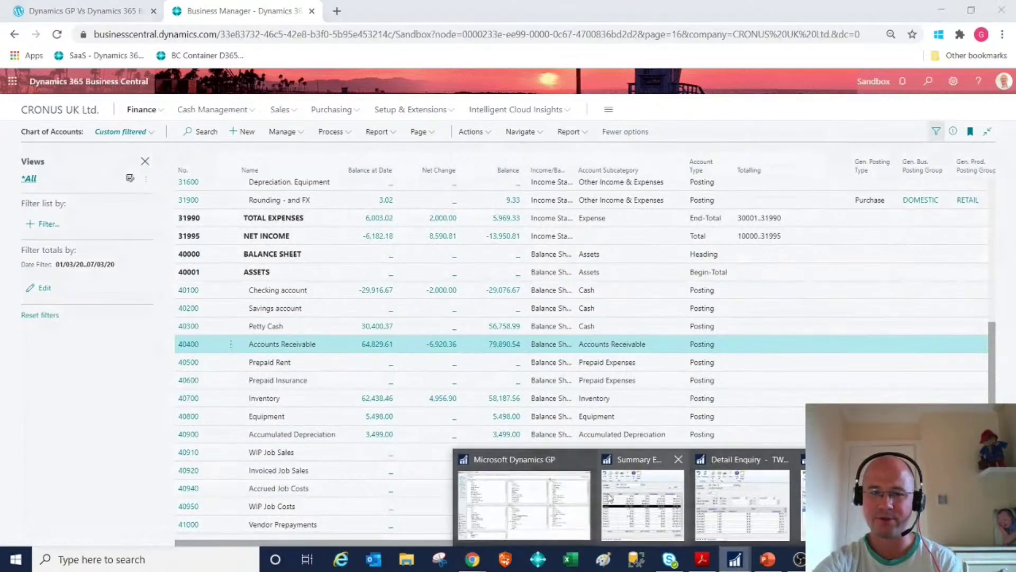
pyautogui.click(529, 503)
pyautogui.click(159, 47)
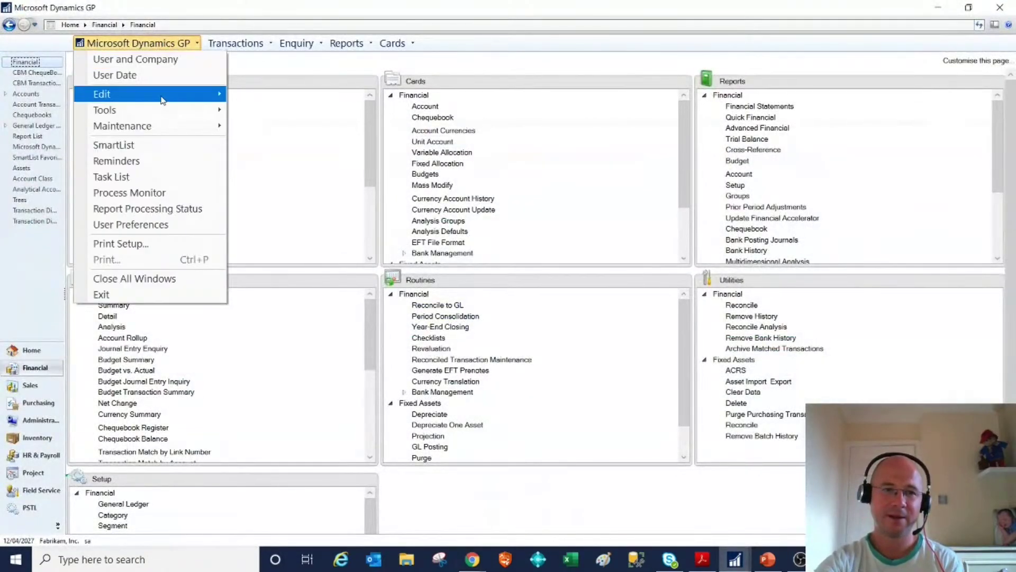
pyautogui.moveTo(163, 109)
pyautogui.moveTo(268, 110)
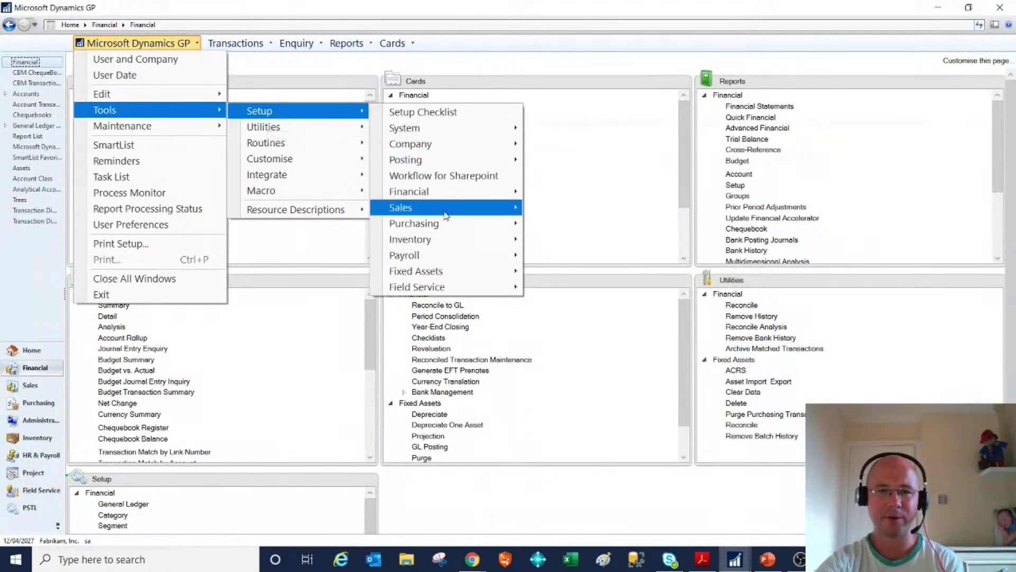
pyautogui.moveTo(446, 211)
pyautogui.click(583, 212)
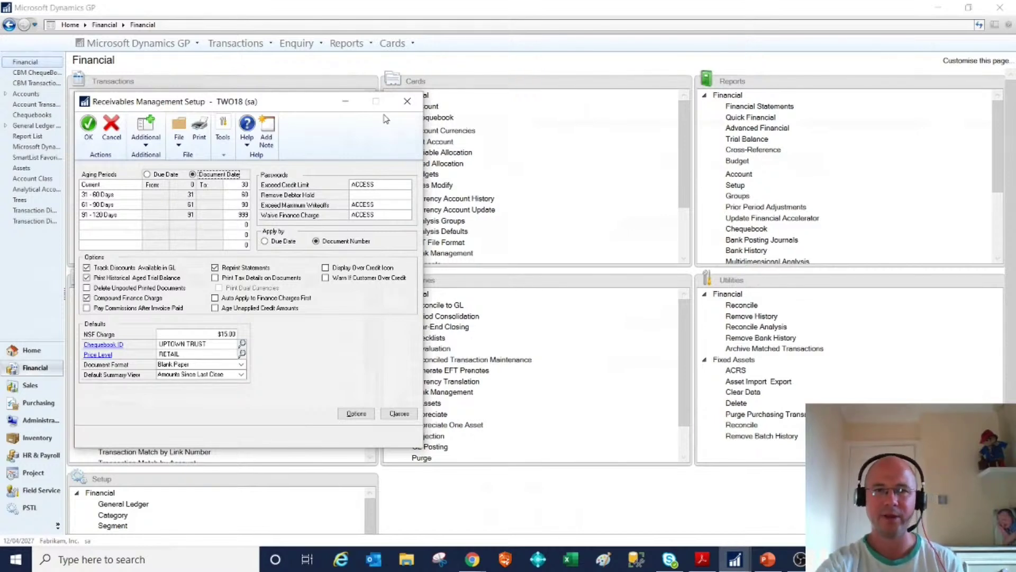
pyautogui.click(407, 100)
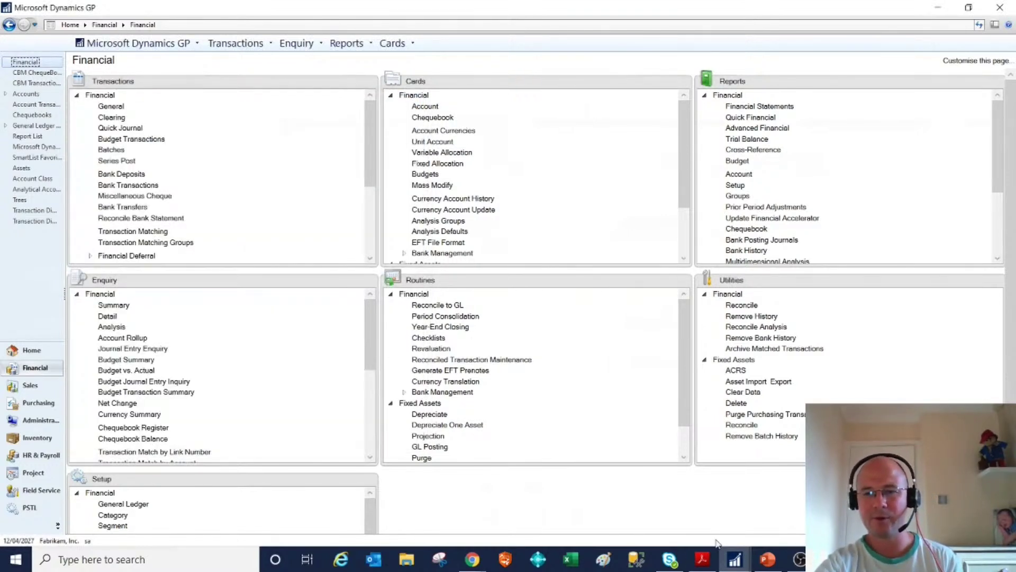
# Switch to Business Central, find Aged Accounts Receivable by searching for "aged re", review its Period Length option, and preview the report.
pyautogui.moveTo(473, 565)
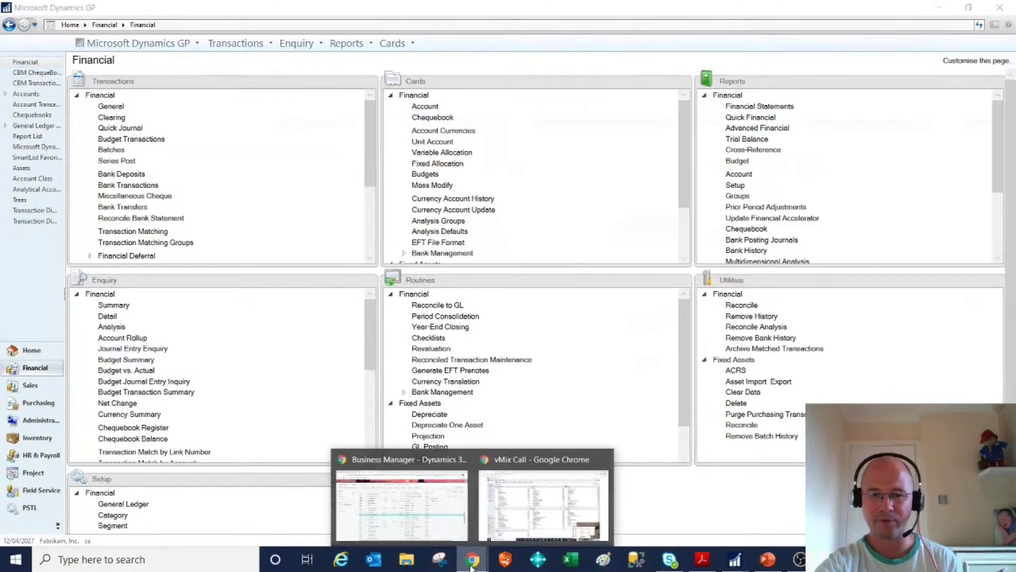
pyautogui.click(402, 503)
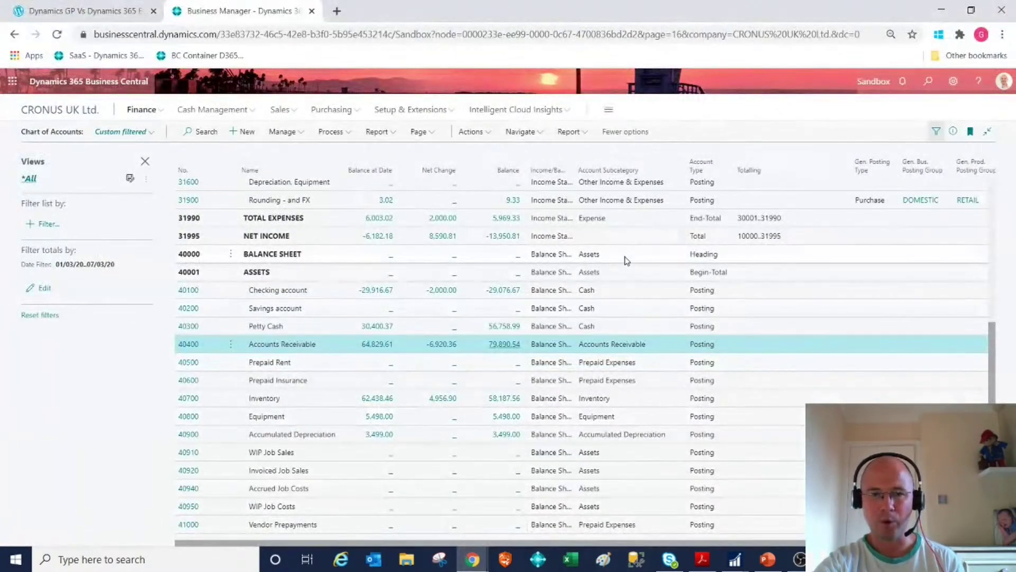
pyautogui.click(928, 81)
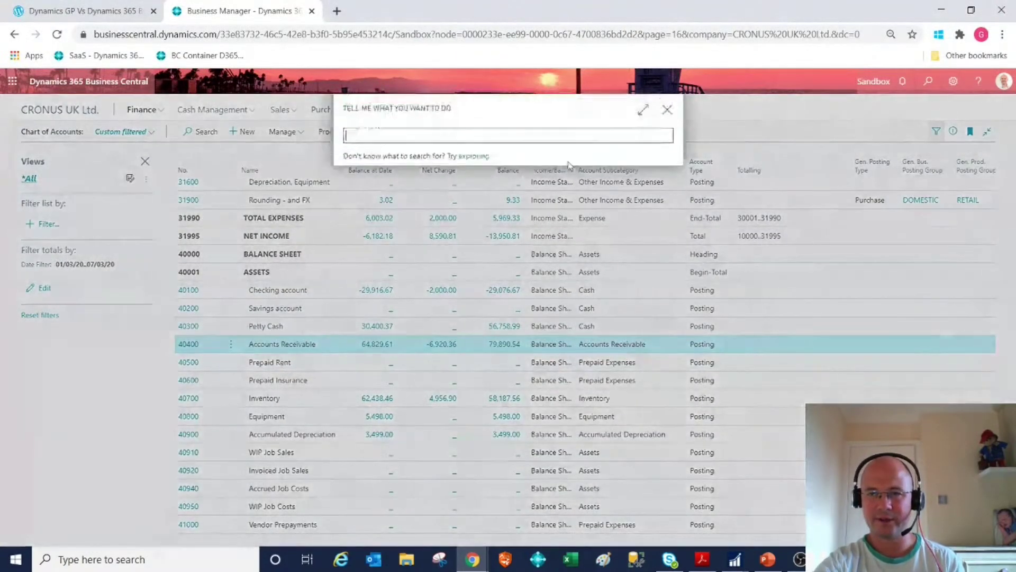
pyautogui.write('aged re')
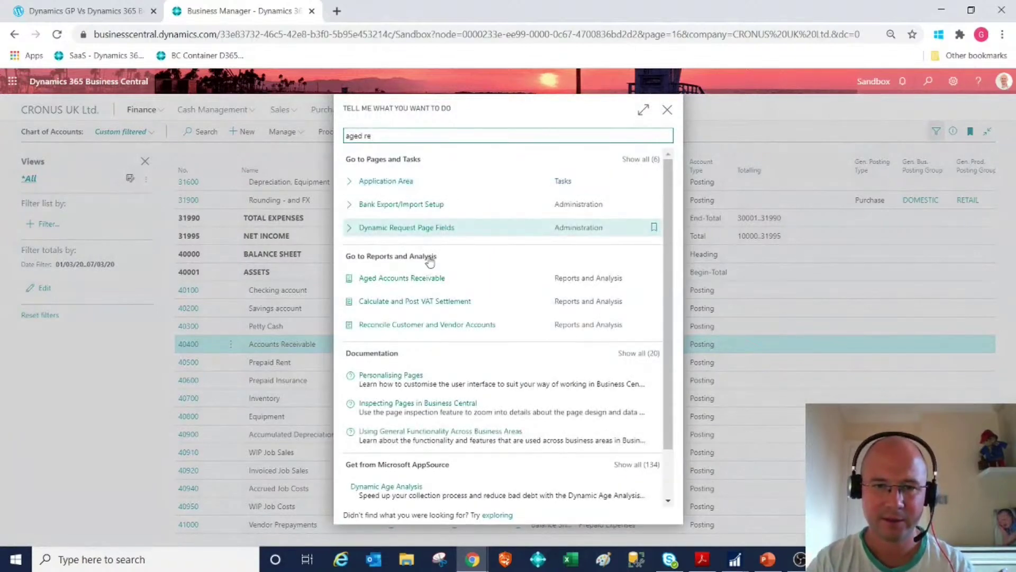
pyautogui.click(431, 280)
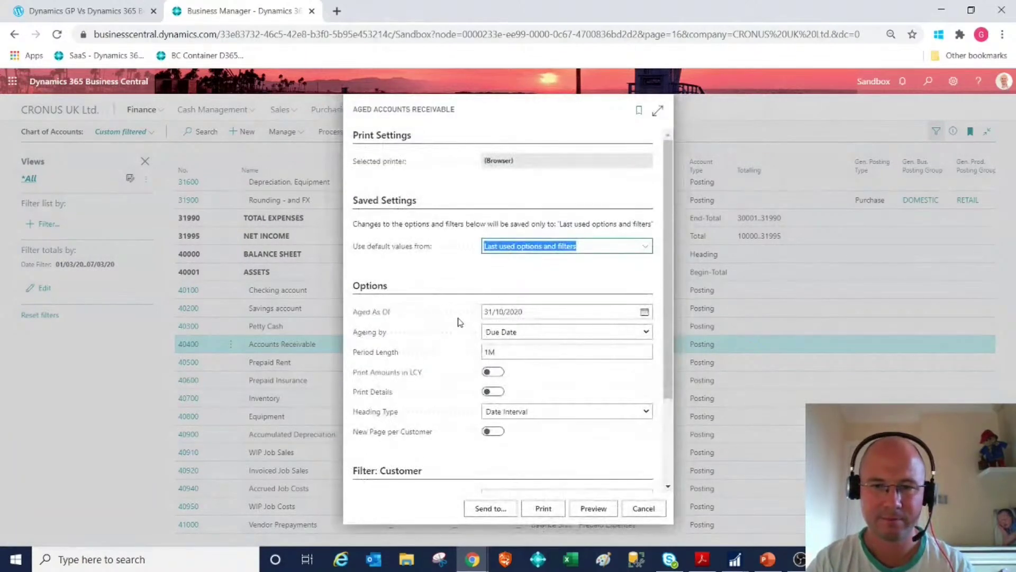
pyautogui.click(494, 351)
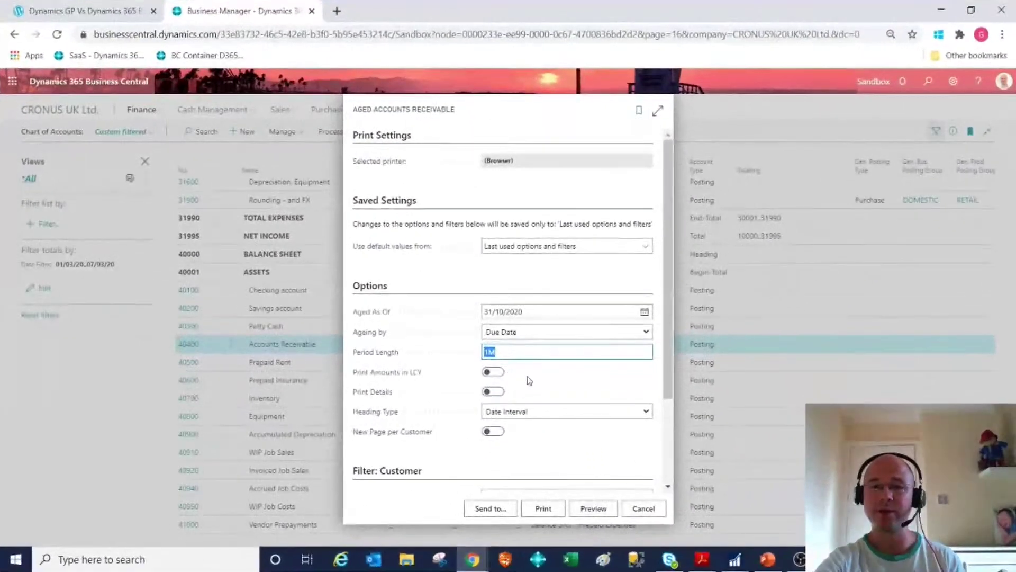
pyautogui.click(586, 509)
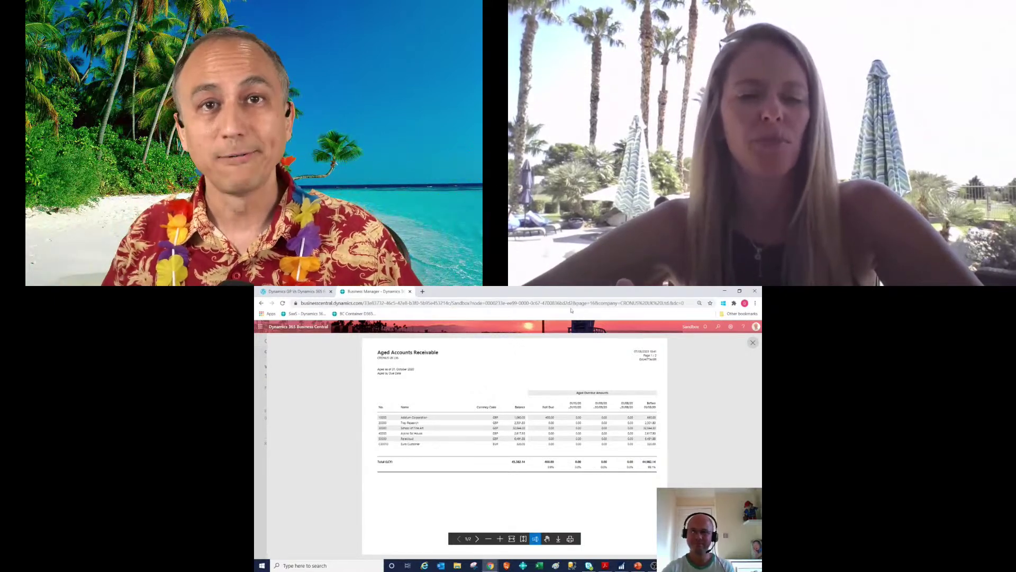
# Close the report preview, search for "aged rec", and reopen the Aged Accounts Receivable report.
pyautogui.click(753, 342)
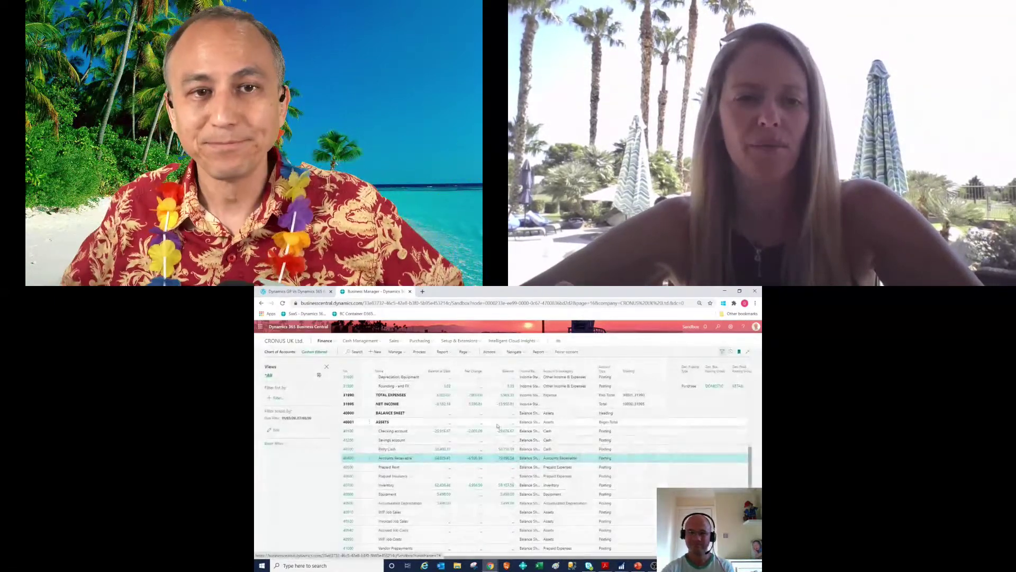
pyautogui.click(718, 327)
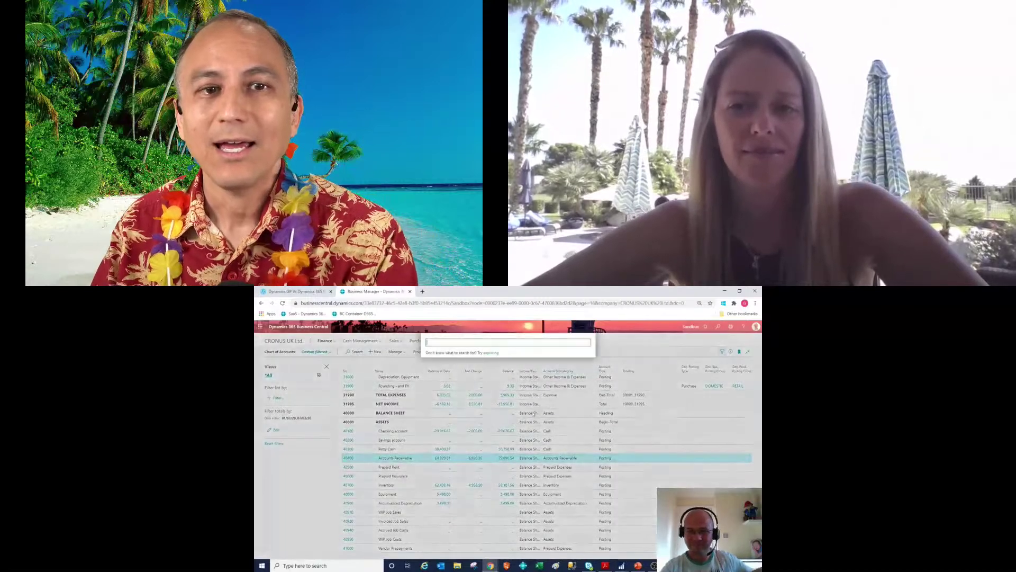
pyautogui.write('aged rec')
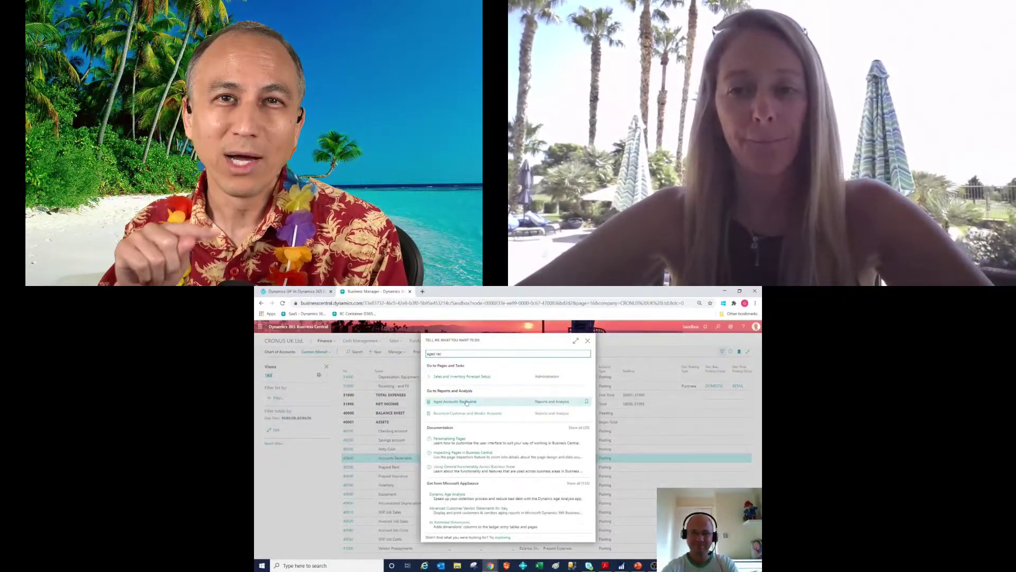
pyautogui.click(466, 403)
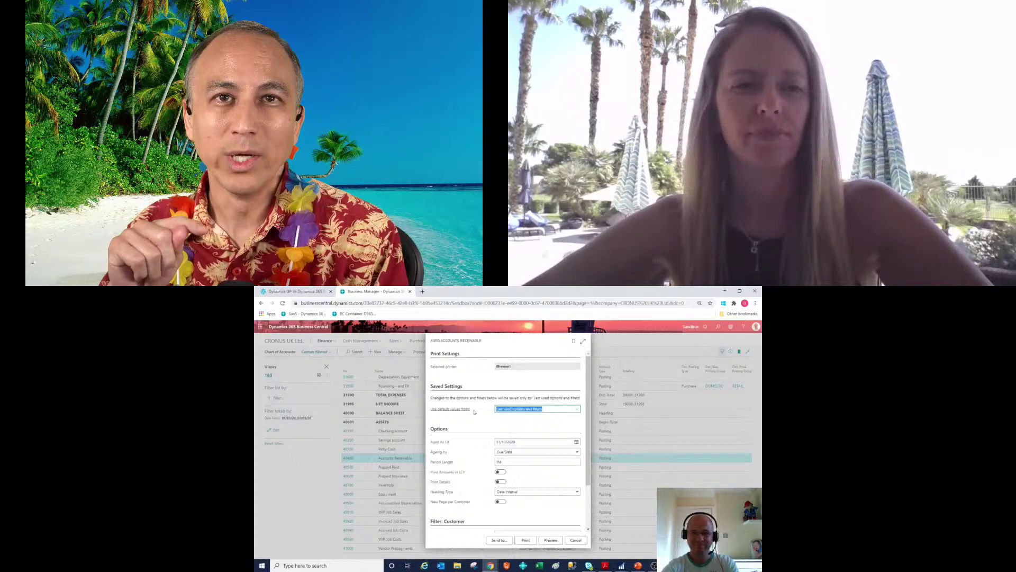
# Set the Aged Accounts Receivable period length to 15D, preview the report, and close the preview.
pyautogui.click(489, 462)
pyautogui.write('15d')
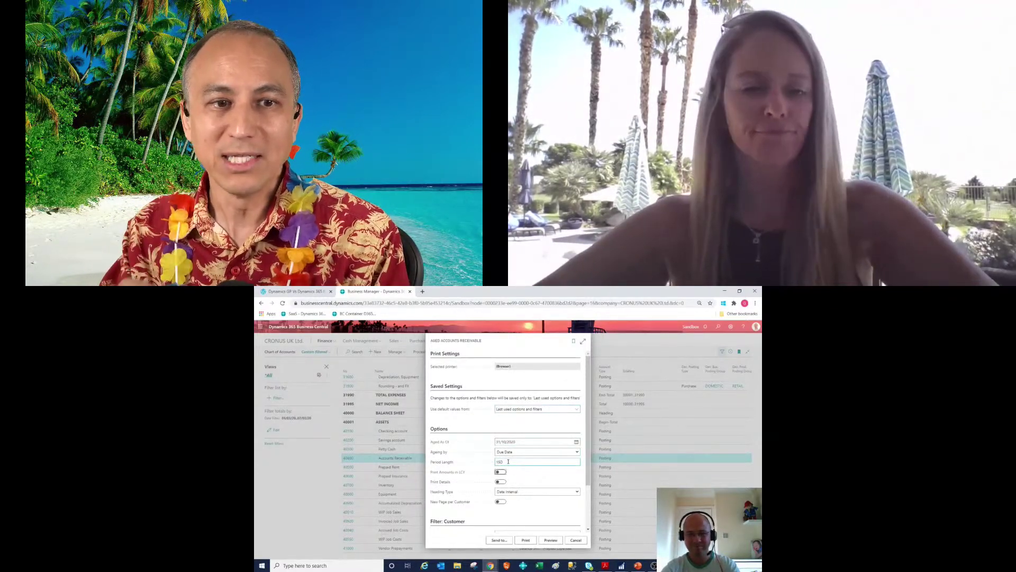
pyautogui.click(548, 540)
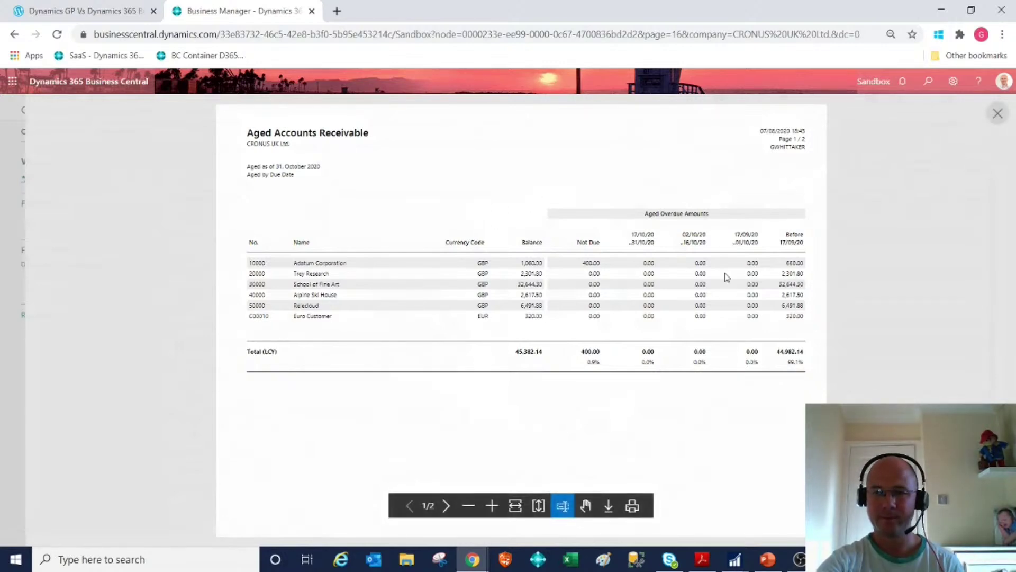
pyautogui.click(998, 114)
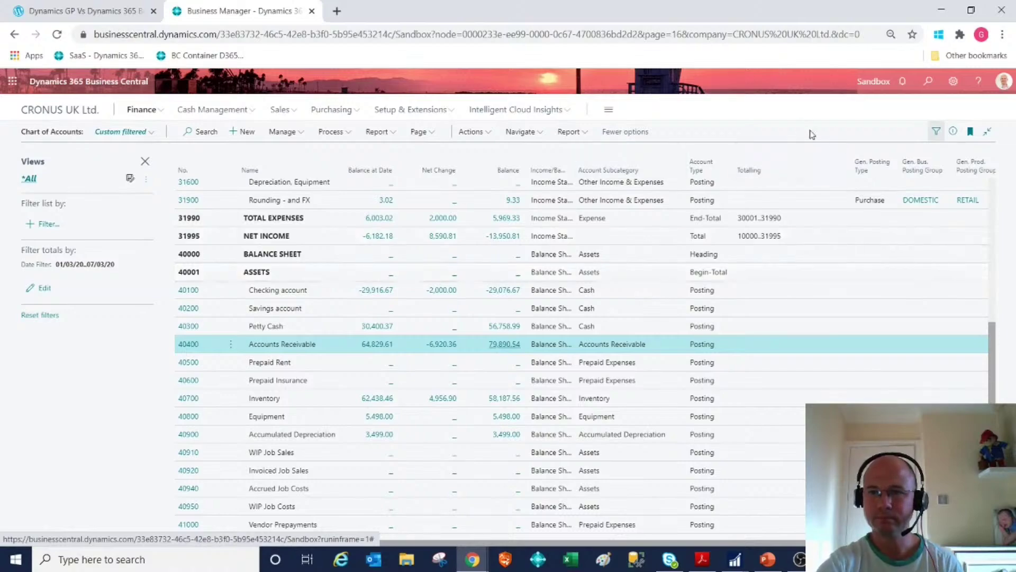
# Open the Business Central search for pages and reports.
pyautogui.click(929, 83)
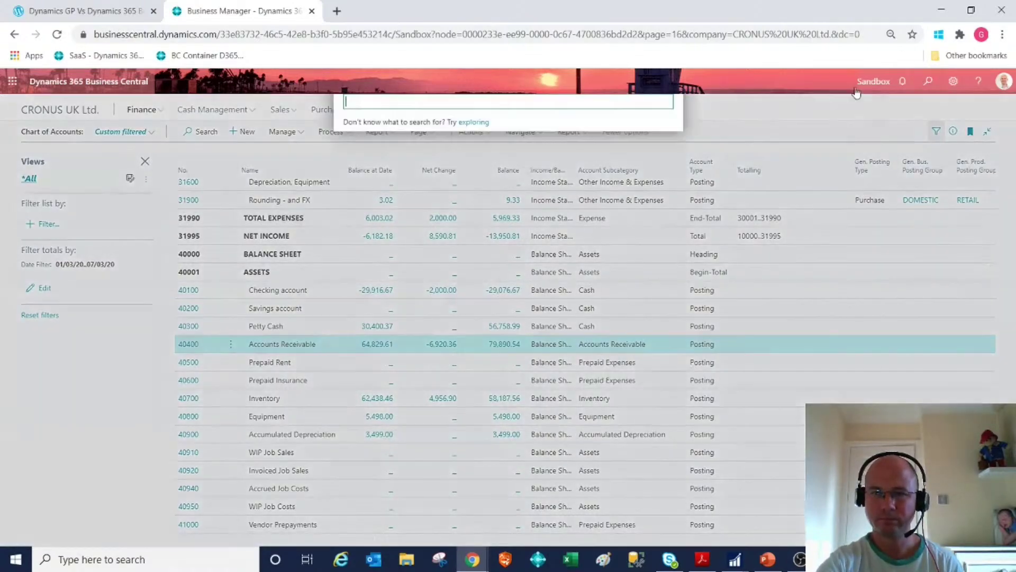